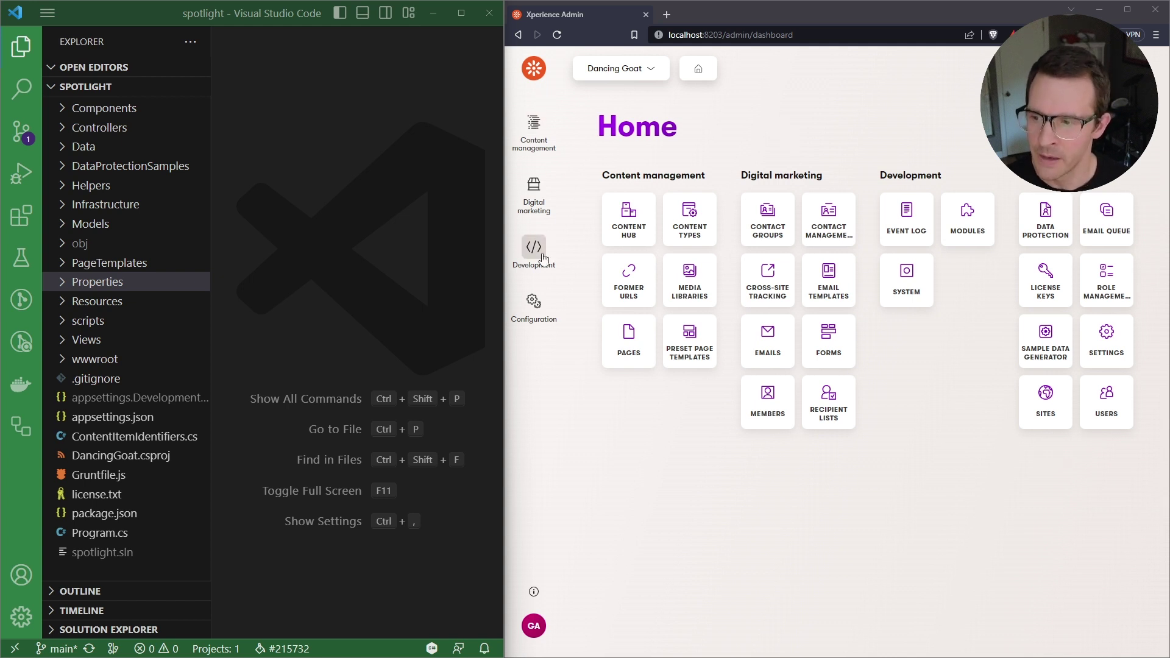
# Go to Settings > Synchronization > Continuous Integration to confirm Continuous Integration is enabled.
pyautogui.click(534, 309)
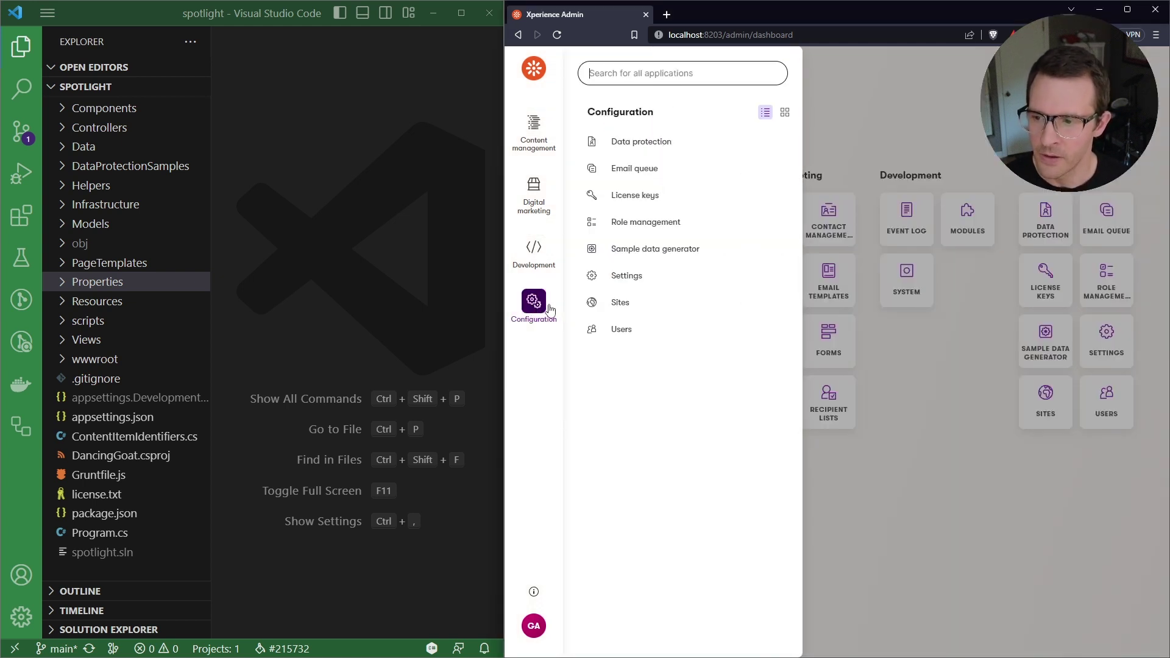
pyautogui.click(649, 282)
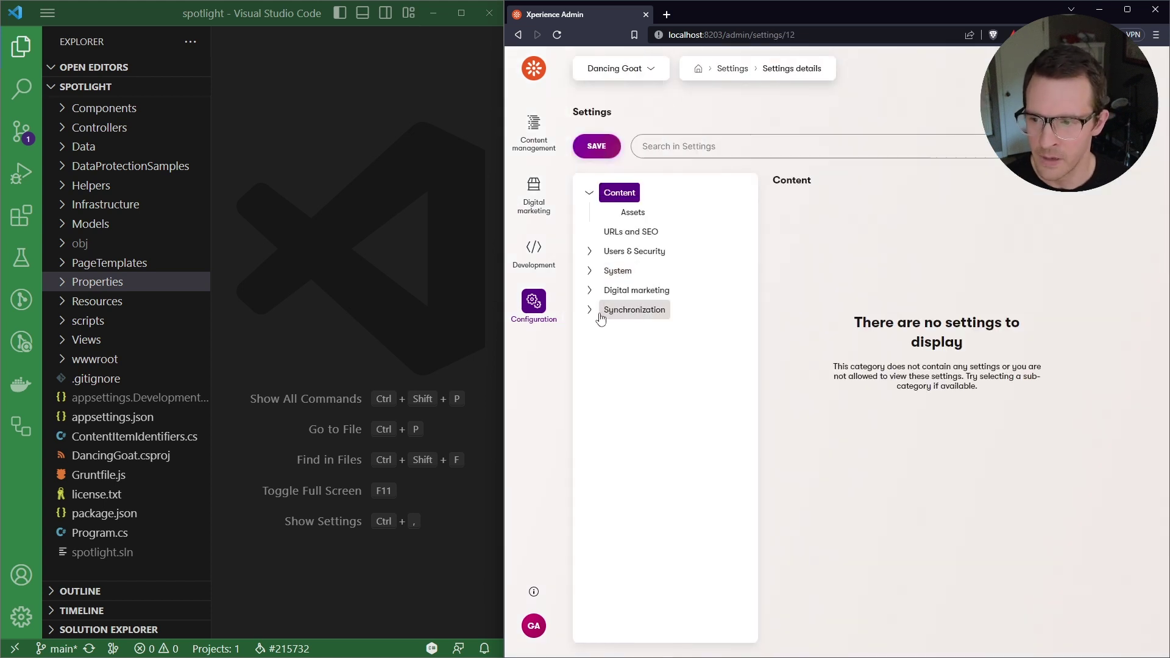
pyautogui.click(589, 311)
pyautogui.click(668, 332)
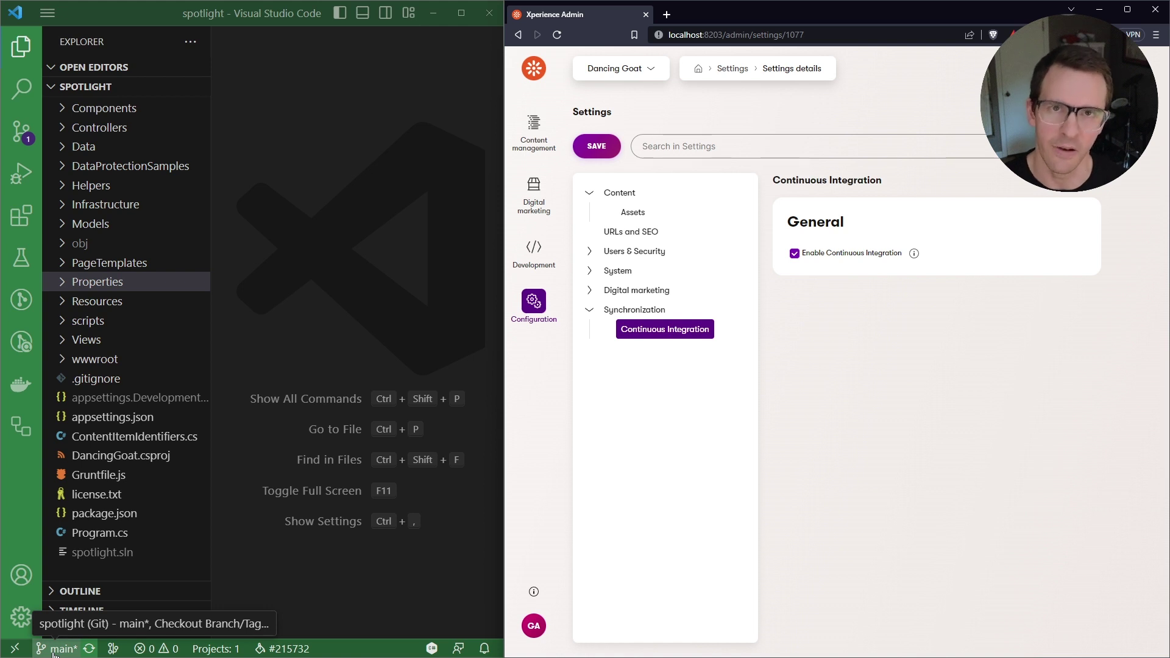
# Create and check out a new branch named feature/articles from main.
pyautogui.click(55, 649)
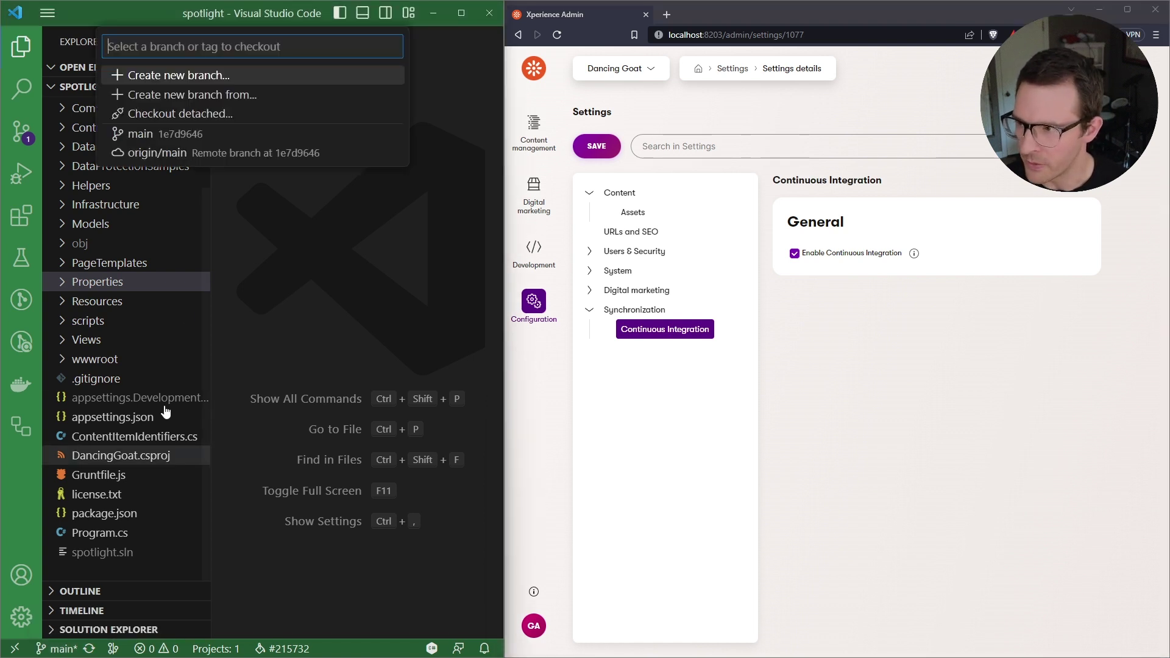
pyautogui.click(194, 73)
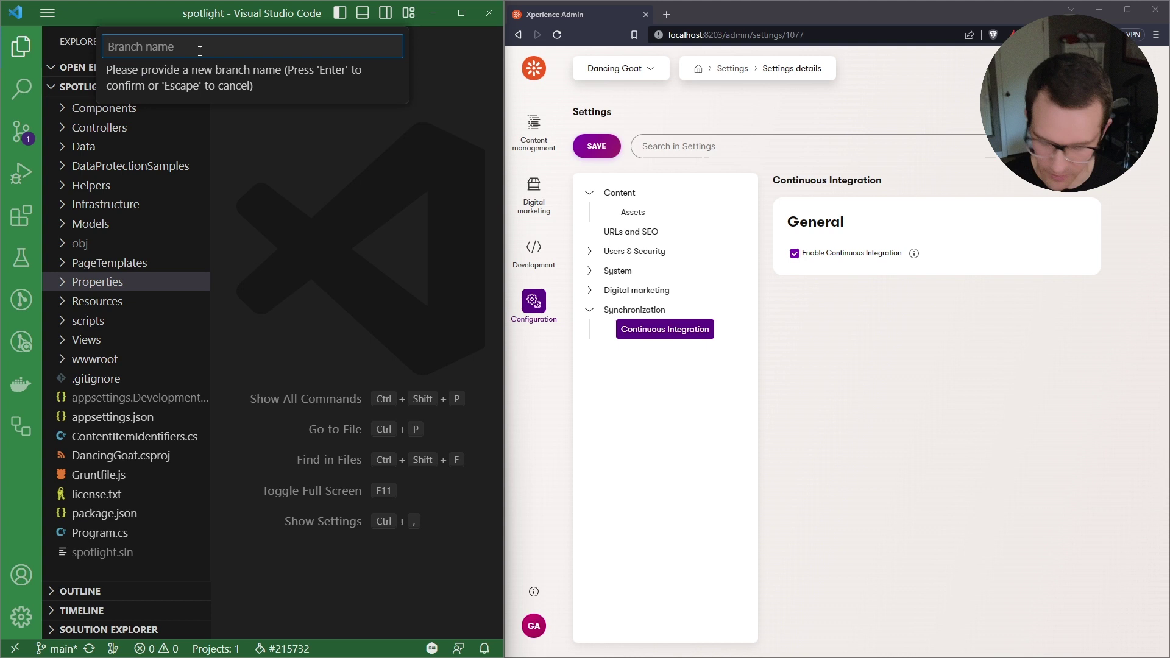
pyautogui.write('feature/articles')
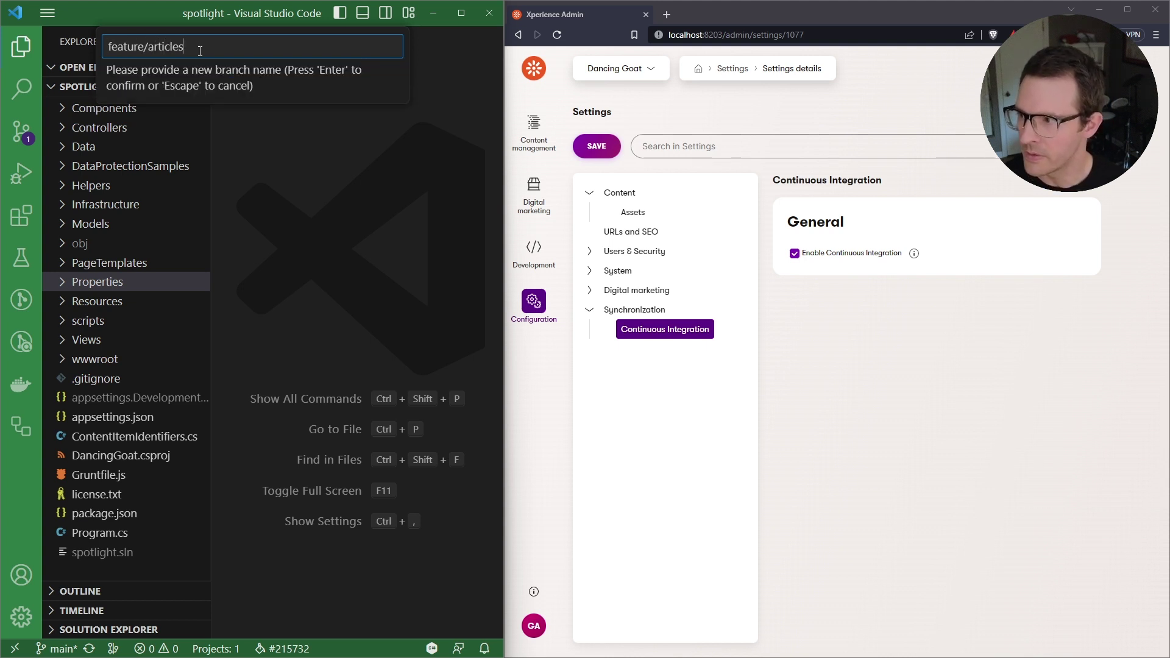
pyautogui.press('Return')
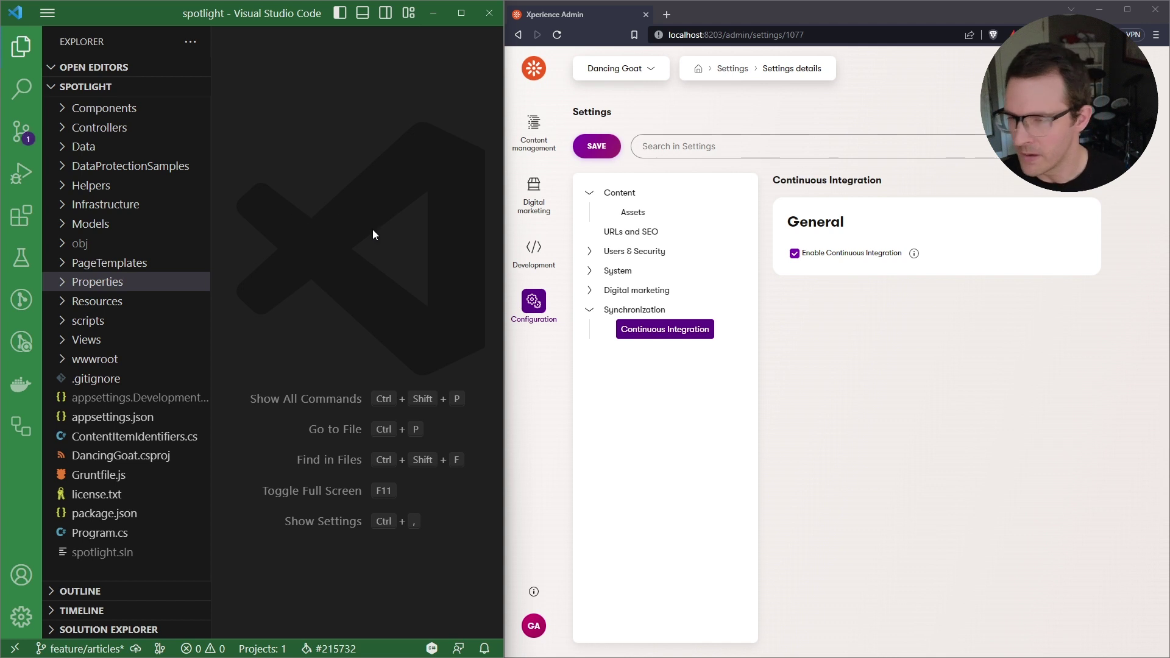
# Open the Article content type's field list under Content types.
pyautogui.click(533, 123)
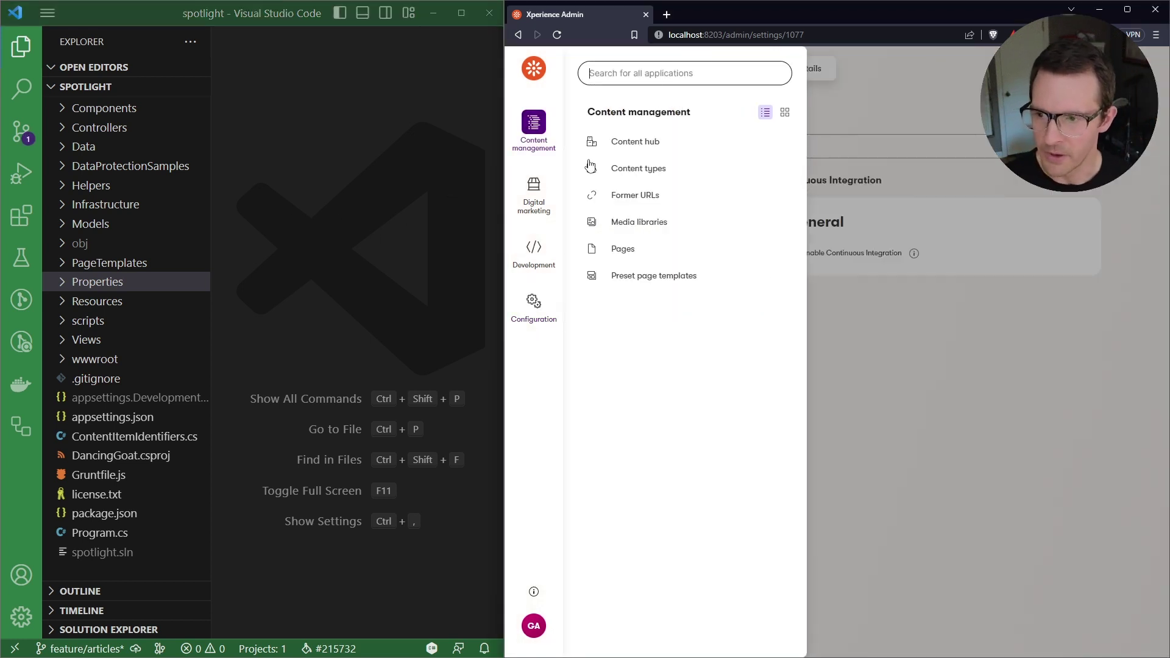
pyautogui.click(644, 174)
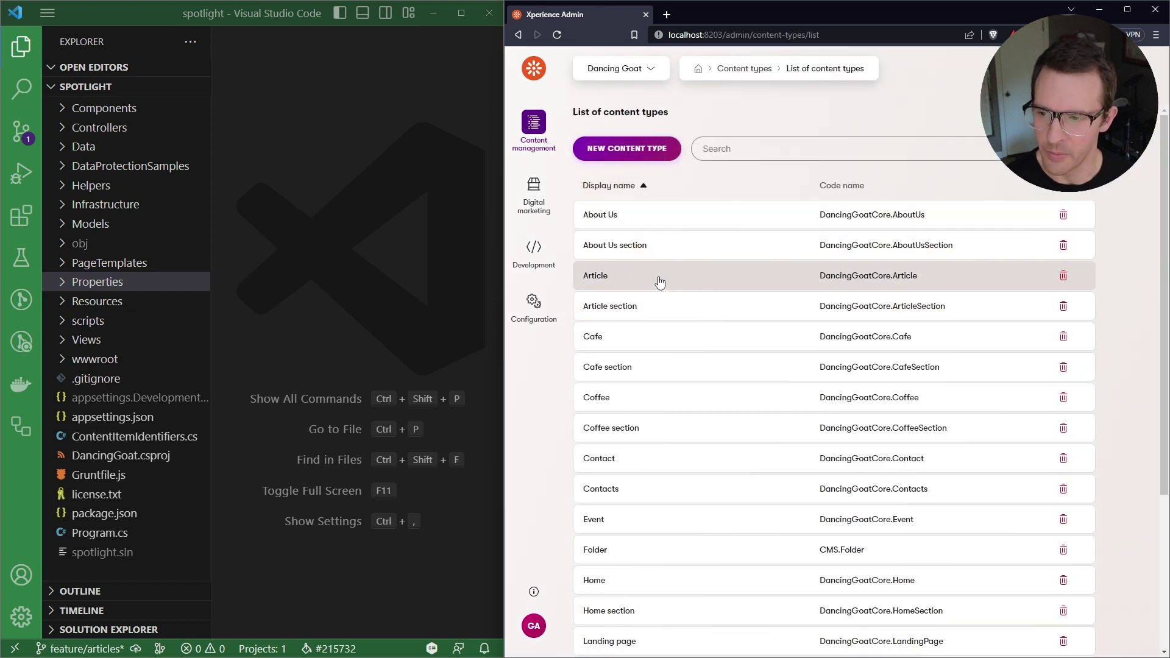
pyautogui.click(659, 283)
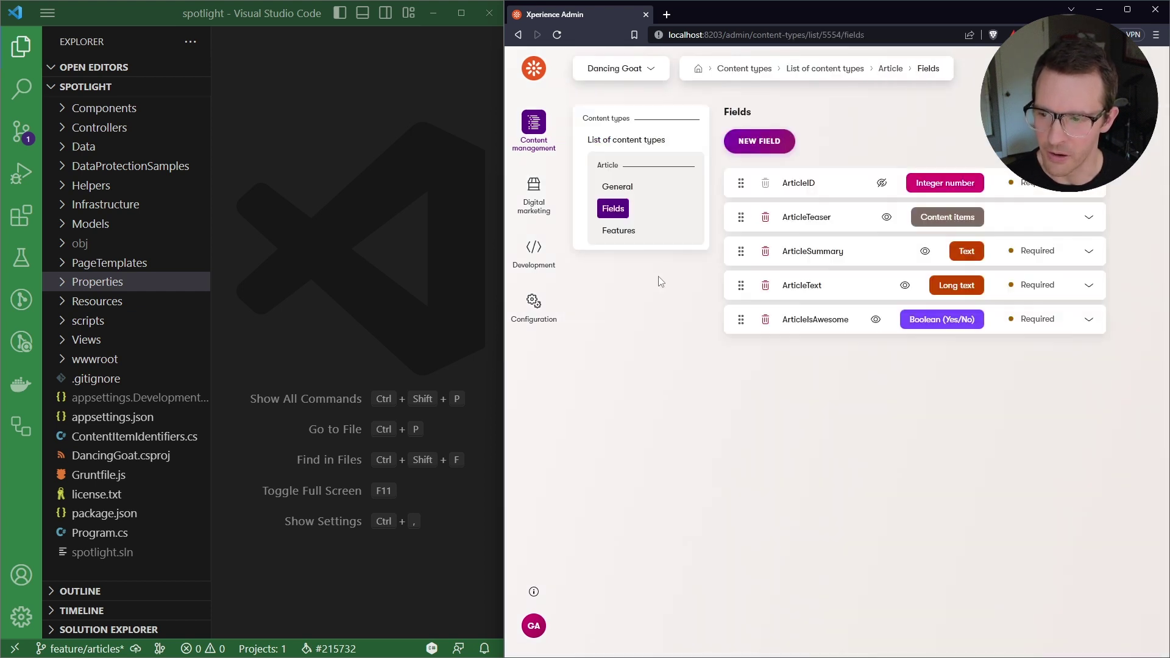
# Add a new field named ArticleSubheading with the Text data type.
pyautogui.click(769, 142)
pyautogui.click(807, 438)
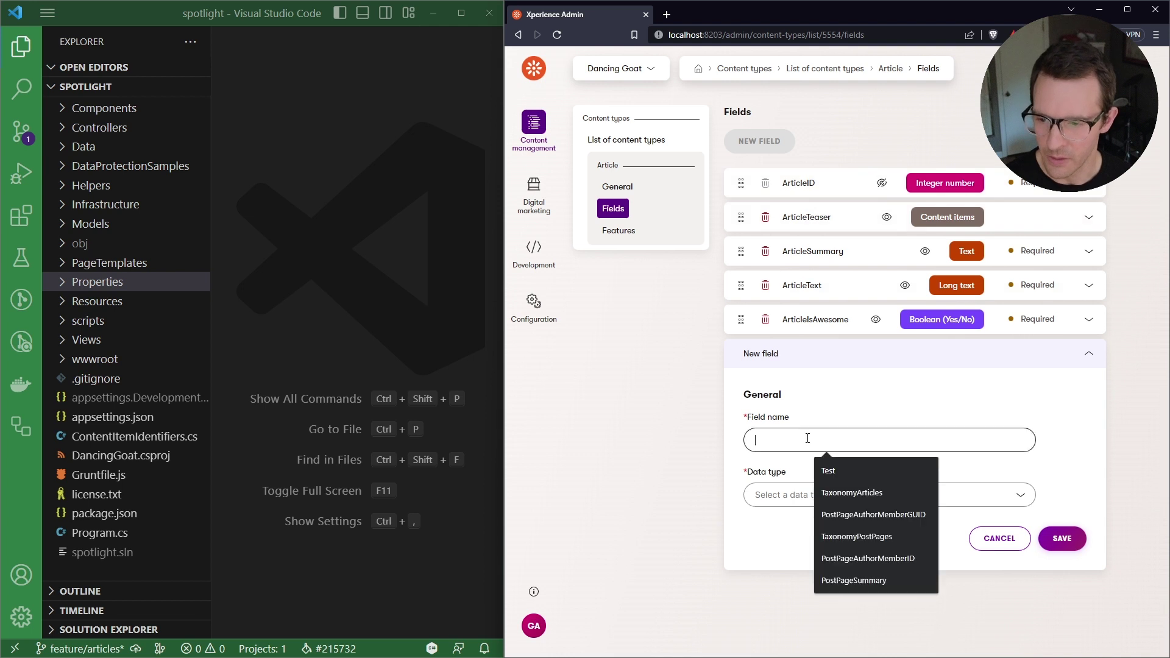
pyautogui.write('Article')
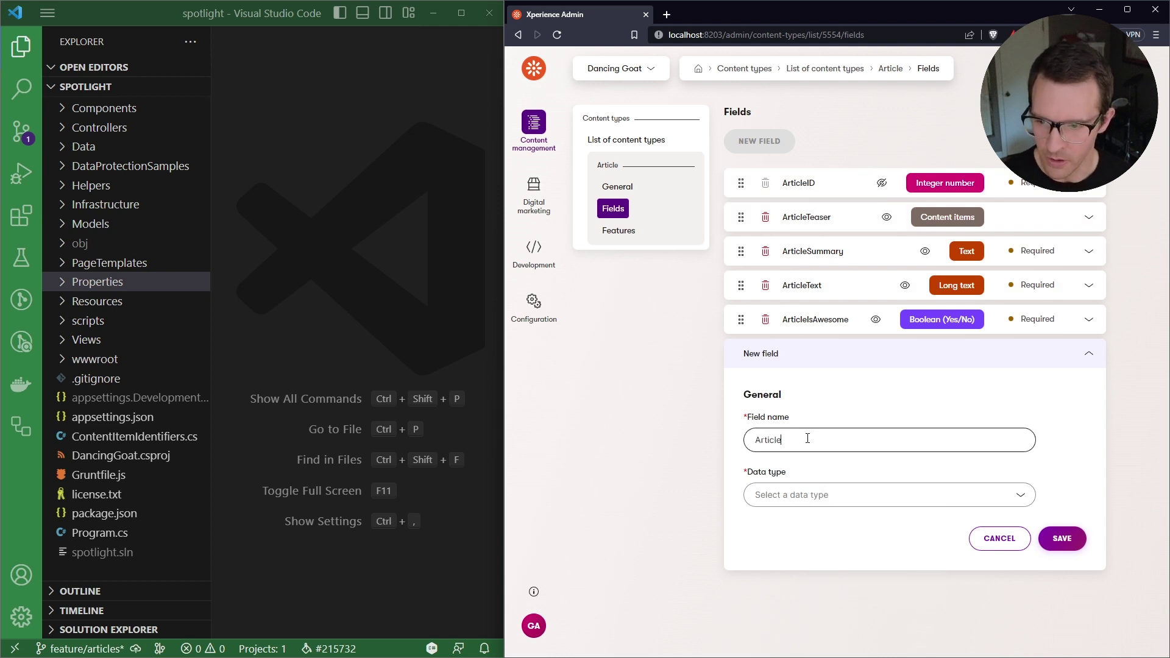
pyautogui.write('Subheading')
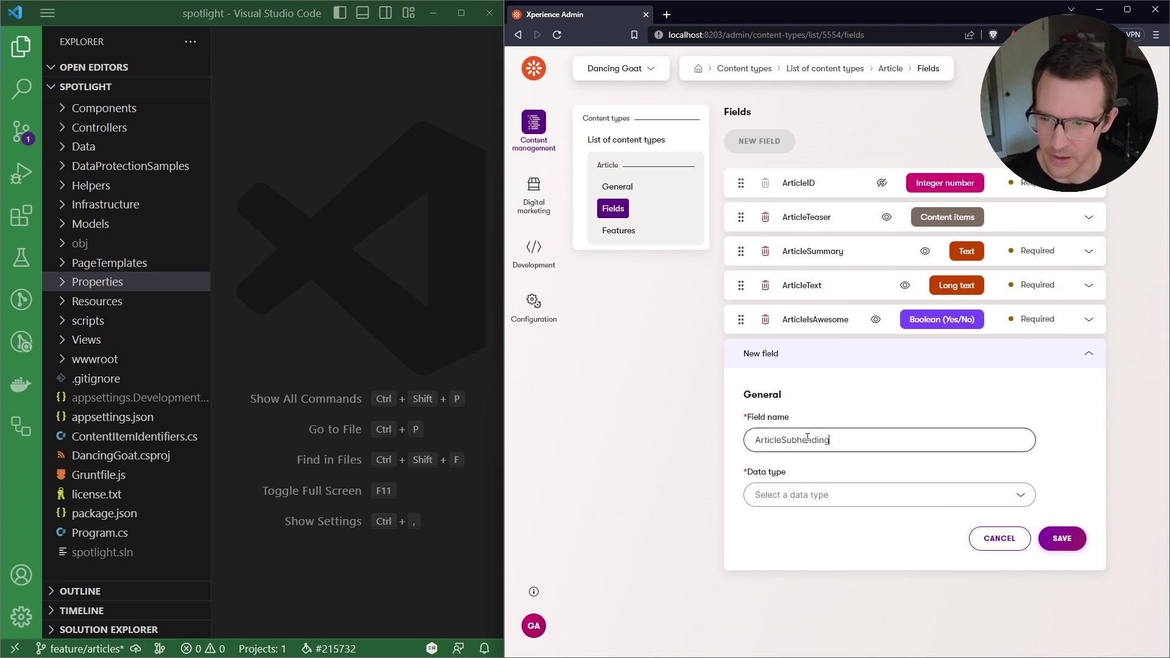
pyautogui.click(812, 494)
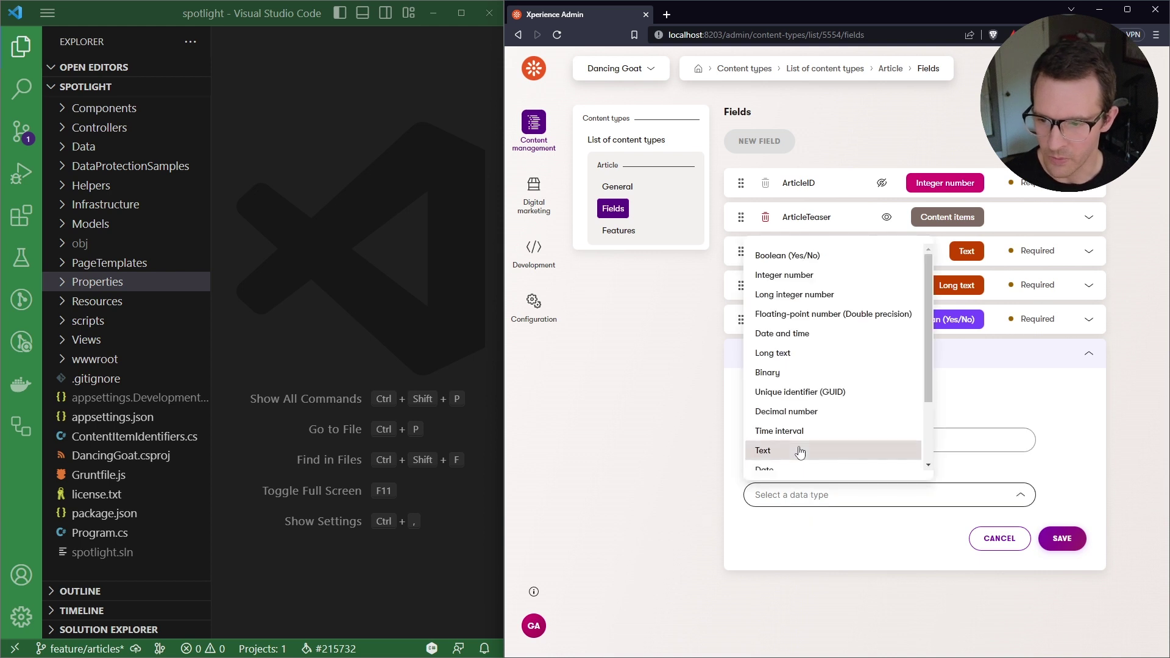
pyautogui.click(814, 450)
pyautogui.scroll(-5, 914, 512)
# Caption the field Subheading, give it a Text input component, and save it.
pyautogui.click(851, 437)
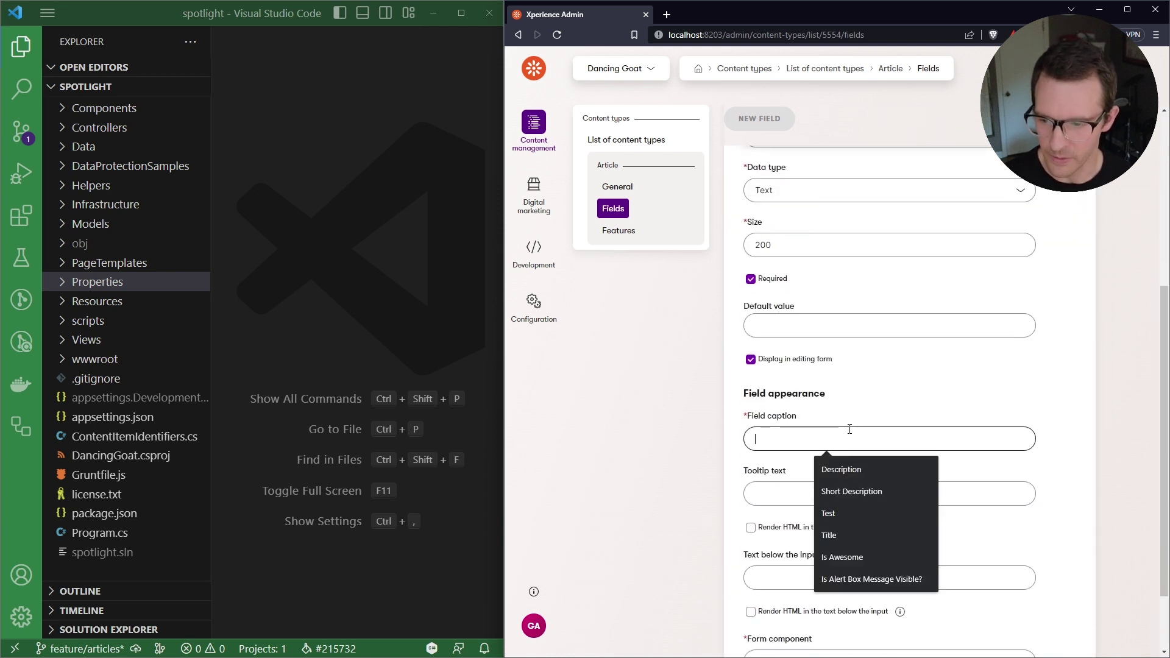
pyautogui.write('Subheading')
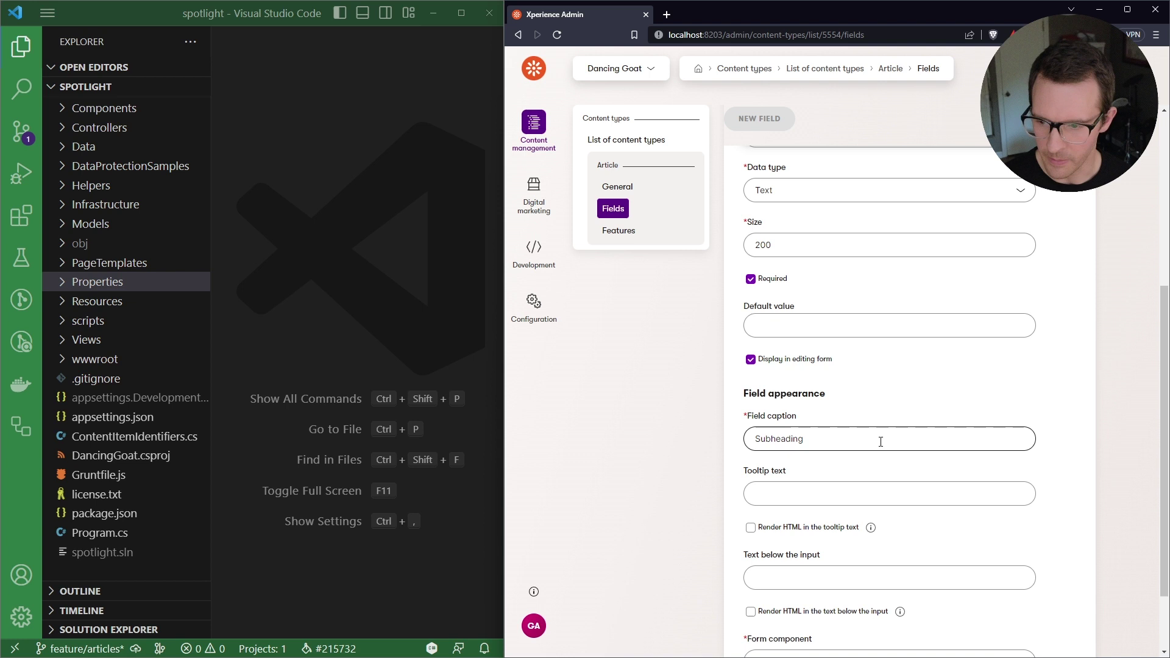
pyautogui.scroll(-2, 827, 560)
pyautogui.click(819, 572)
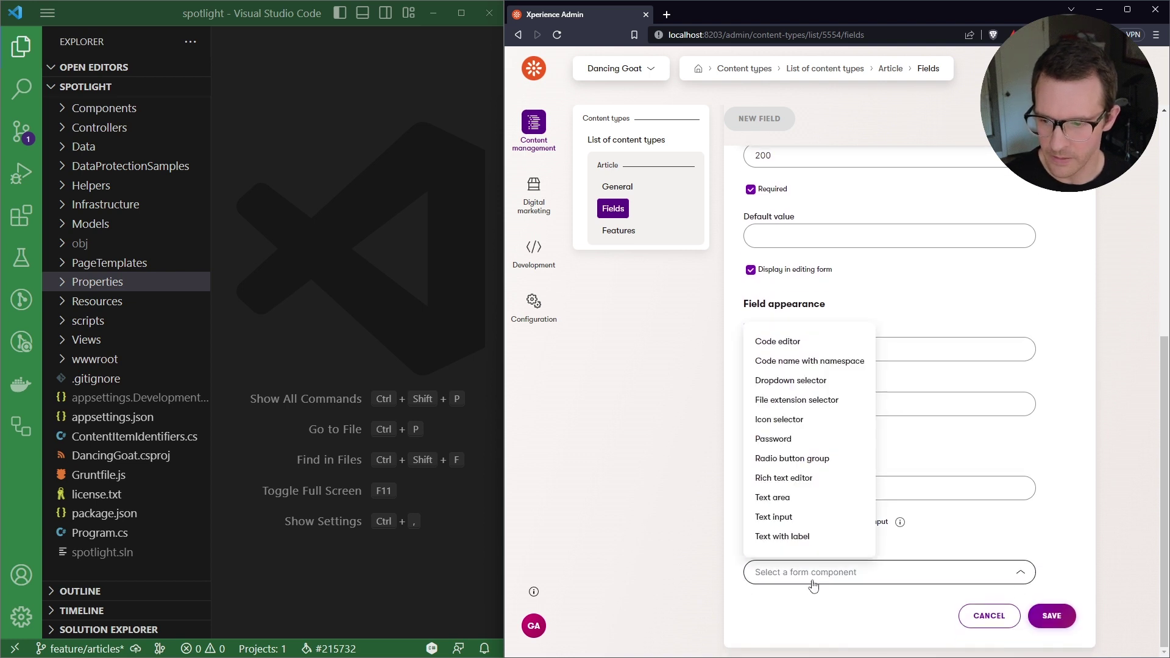
pyautogui.click(790, 517)
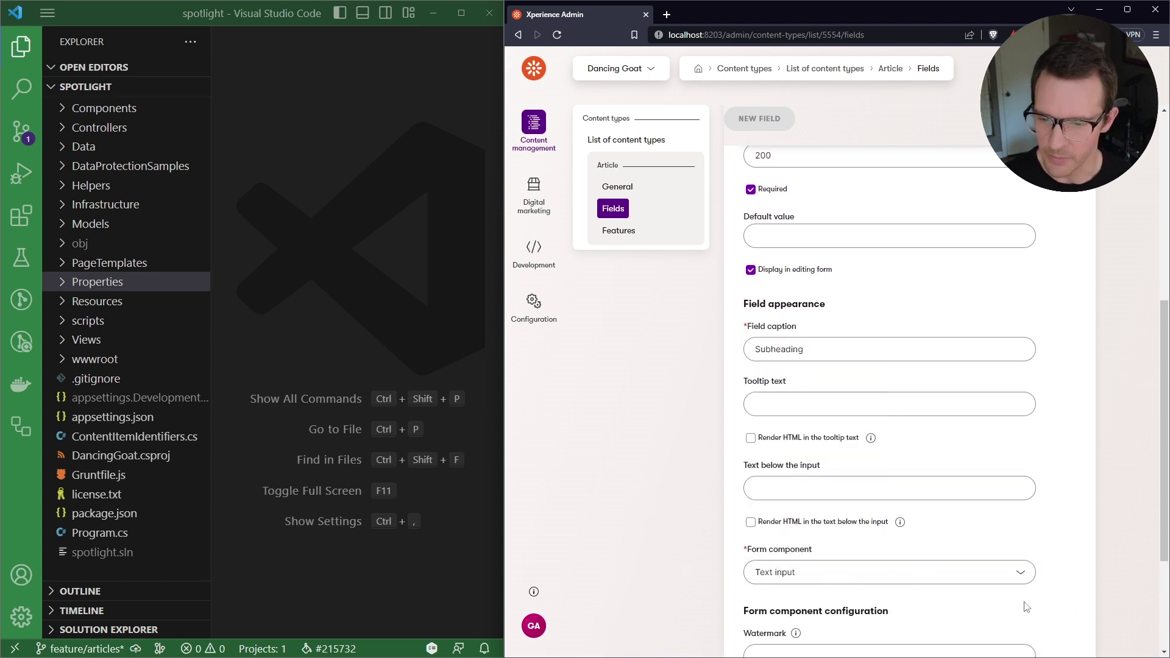
pyautogui.scroll(-3, 1021, 586)
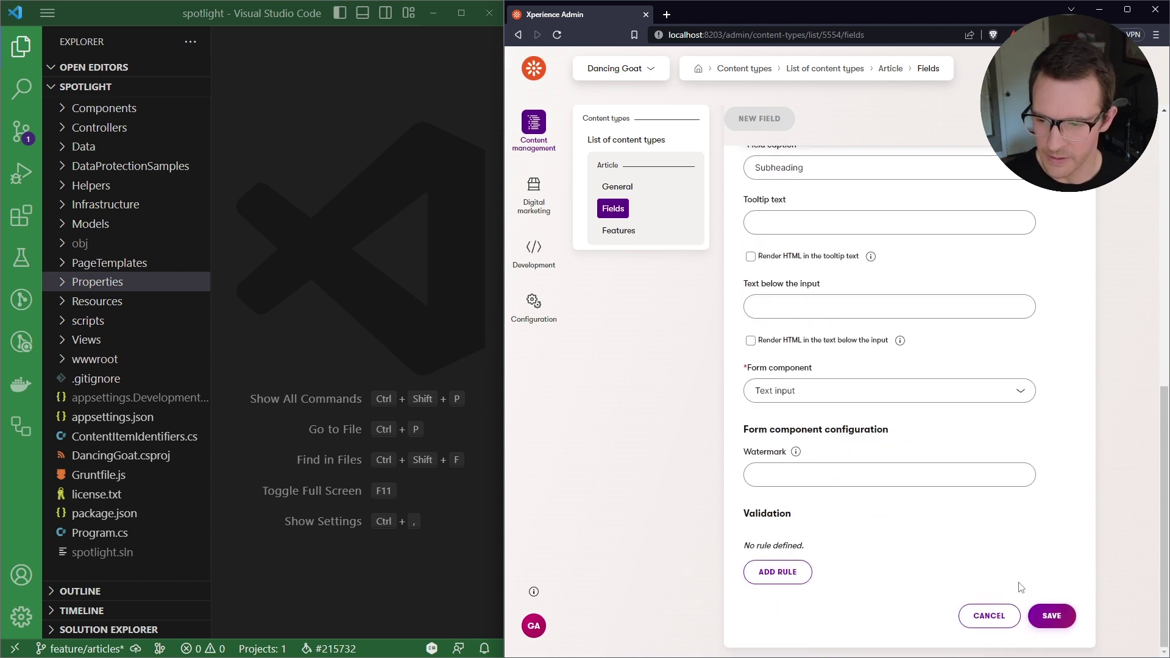
pyautogui.click(1053, 615)
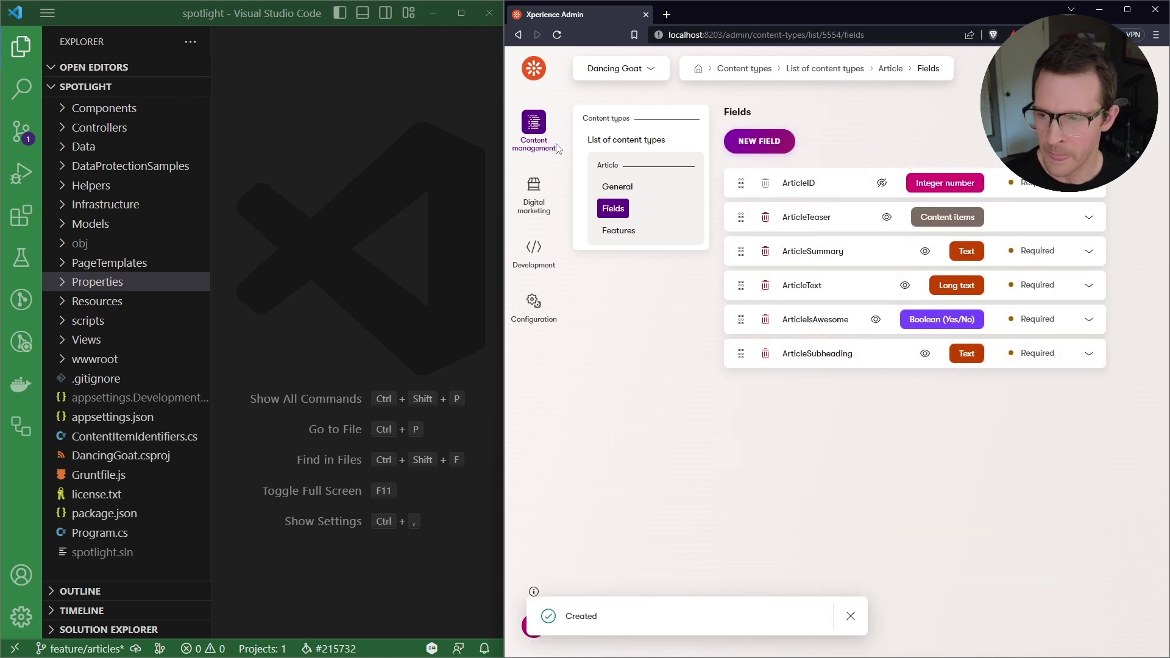
# Create a new version of the Coffee Beverages Explained article in the Content hub.
pyautogui.click(542, 126)
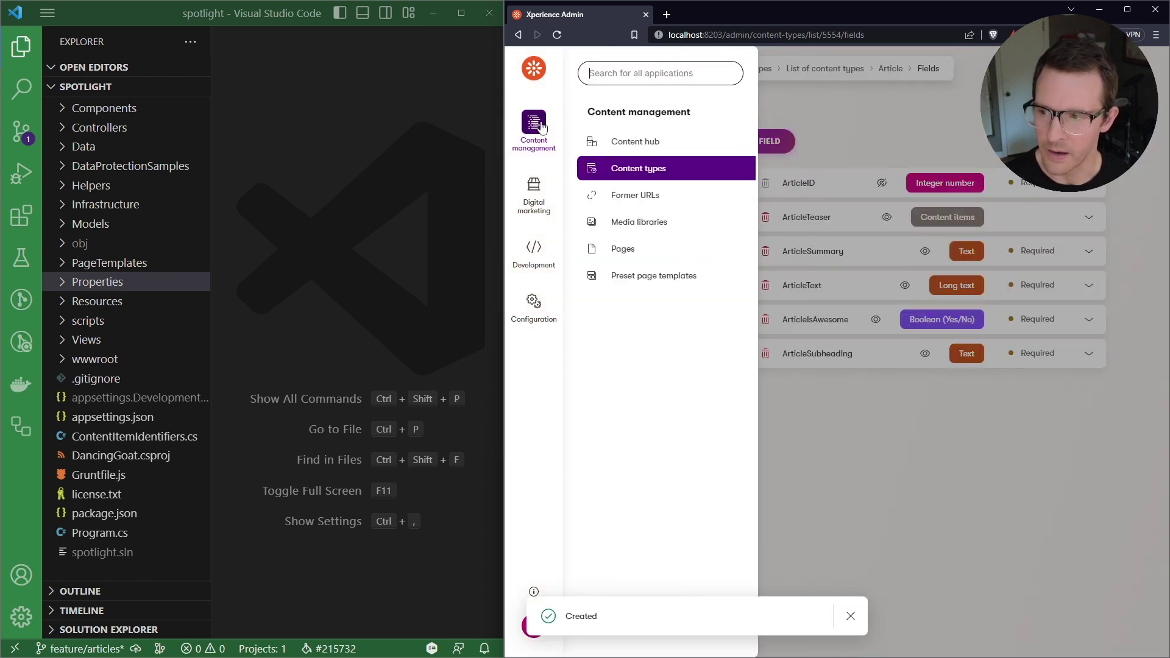
pyautogui.click(637, 150)
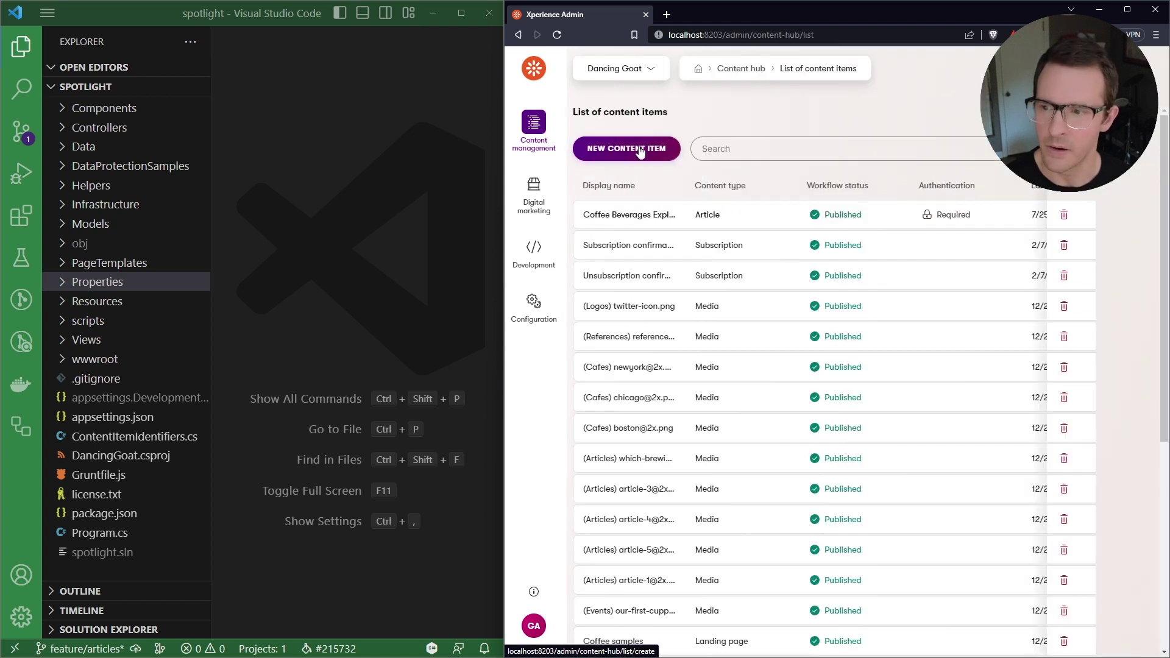
pyautogui.click(651, 219)
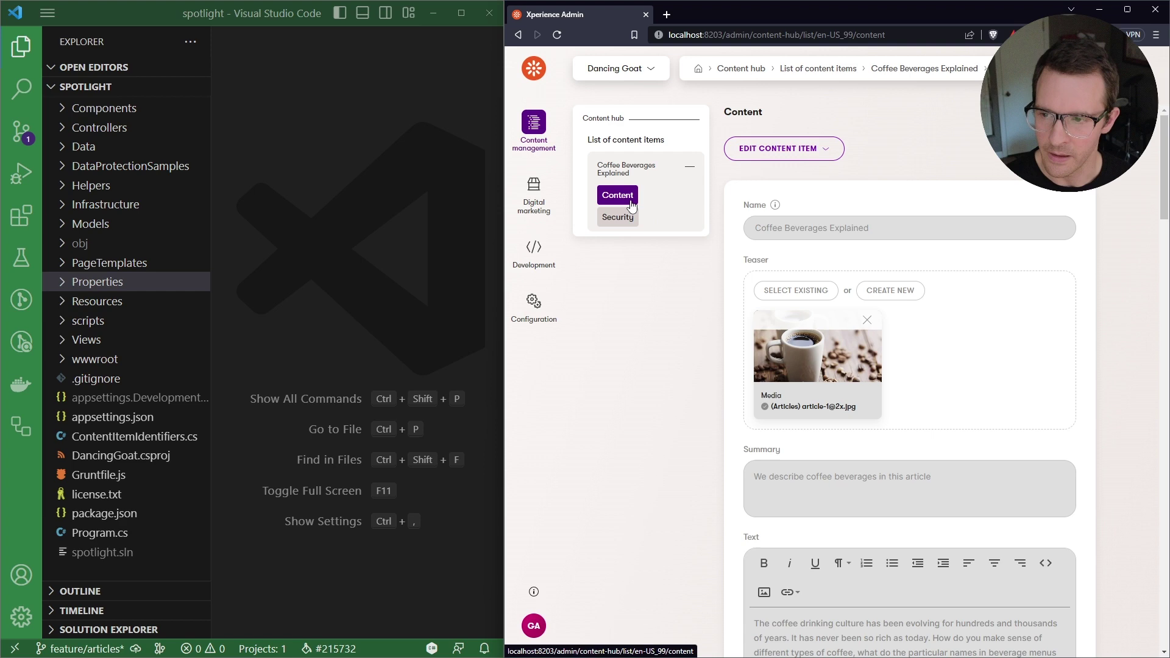
pyautogui.click(807, 148)
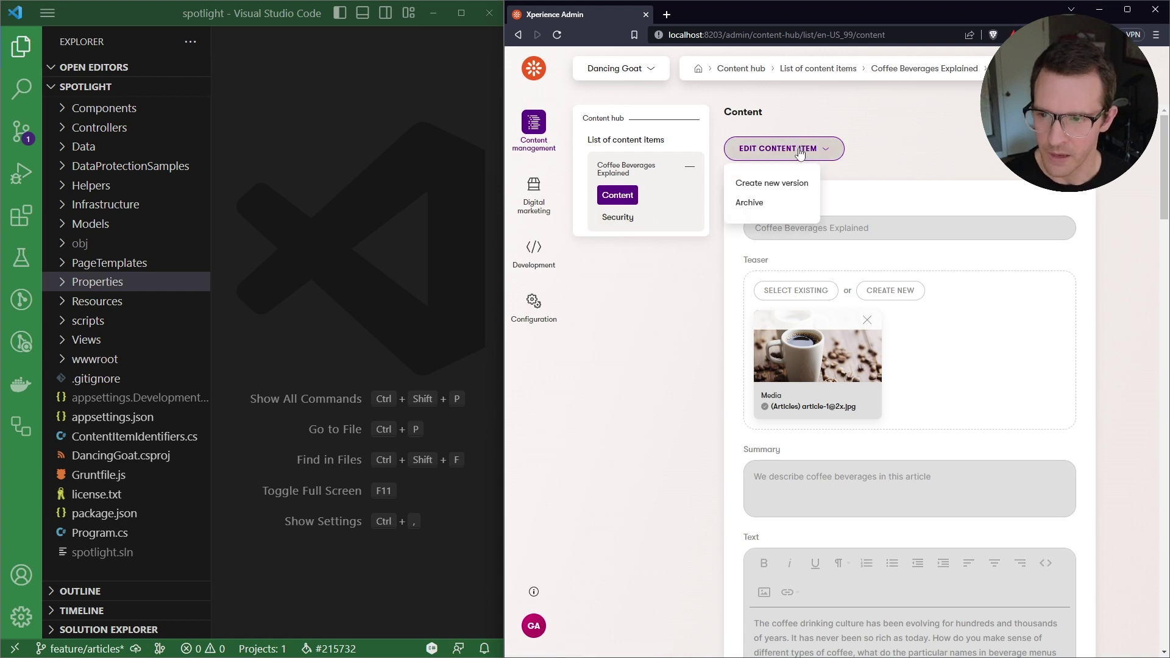
pyautogui.click(772, 183)
pyautogui.scroll(-15, 755, 316)
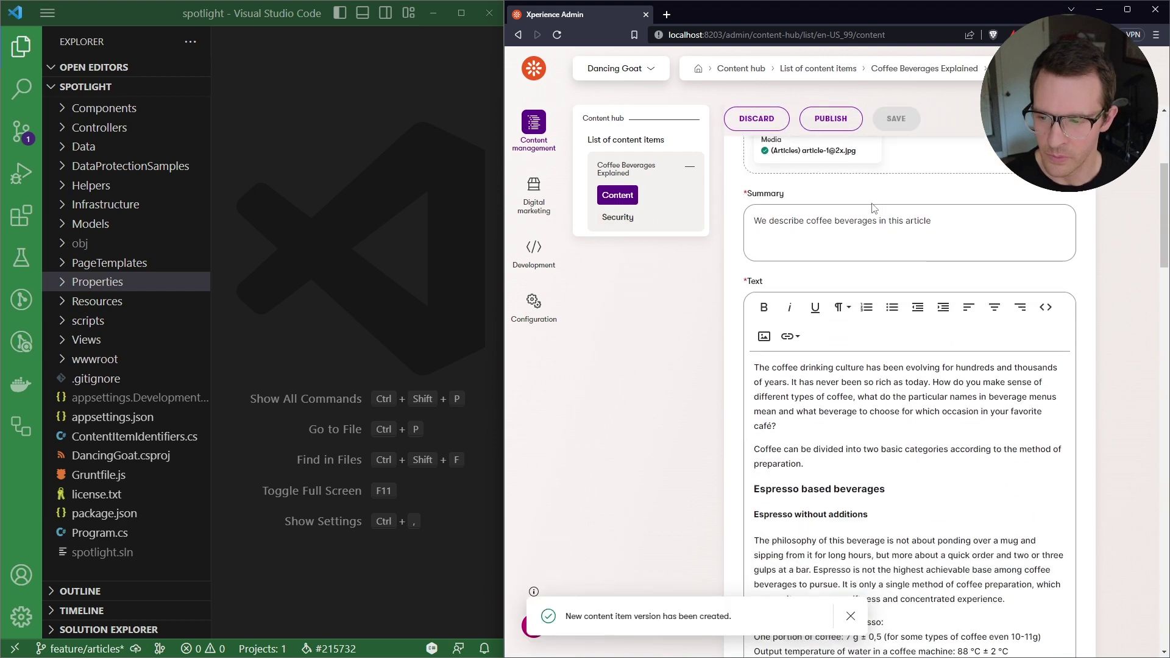
pyautogui.scroll(-10, 755, 318)
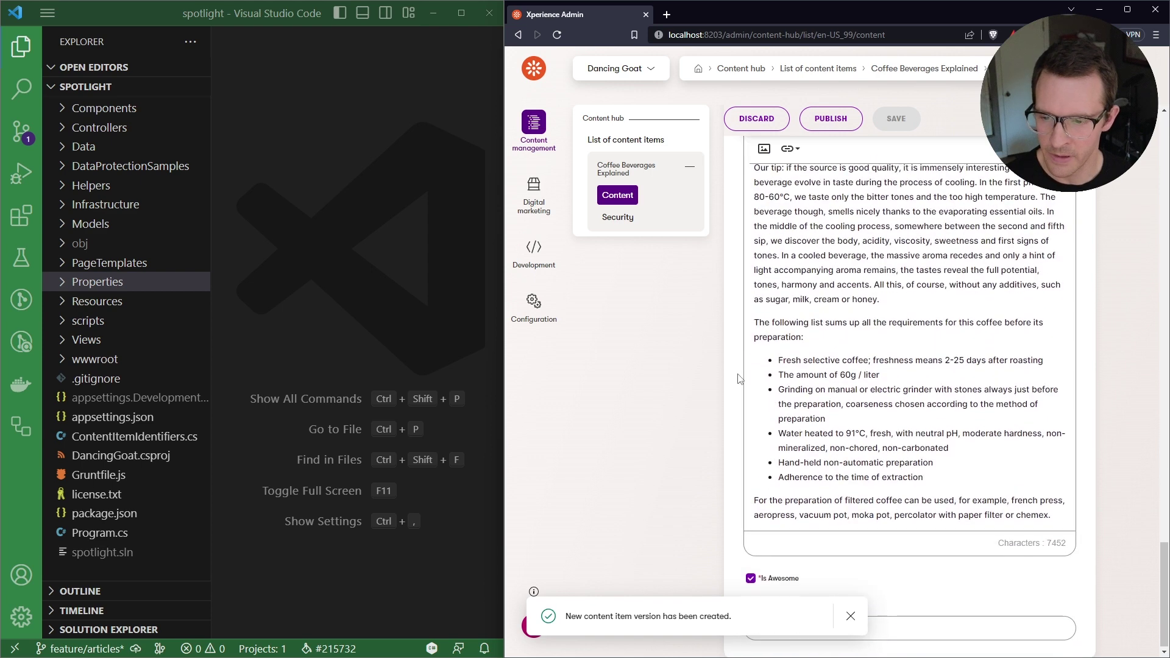
pyautogui.click(850, 616)
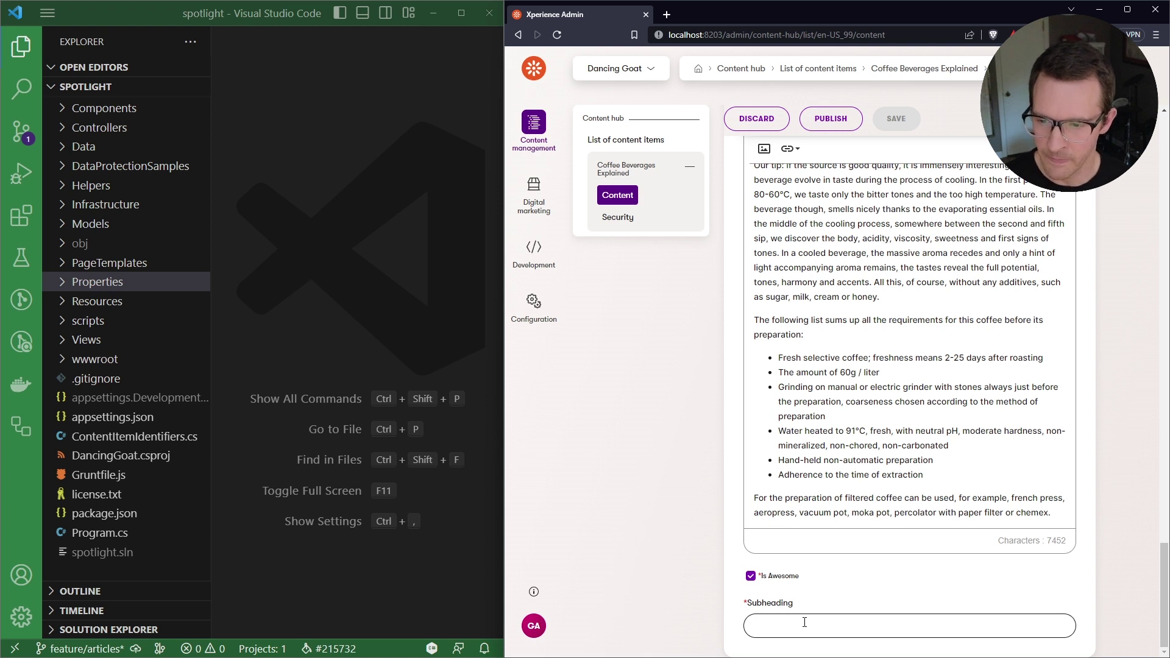
# Set the Subheading to 'This is a great article!', save, and publish the article.
pyautogui.click(804, 623)
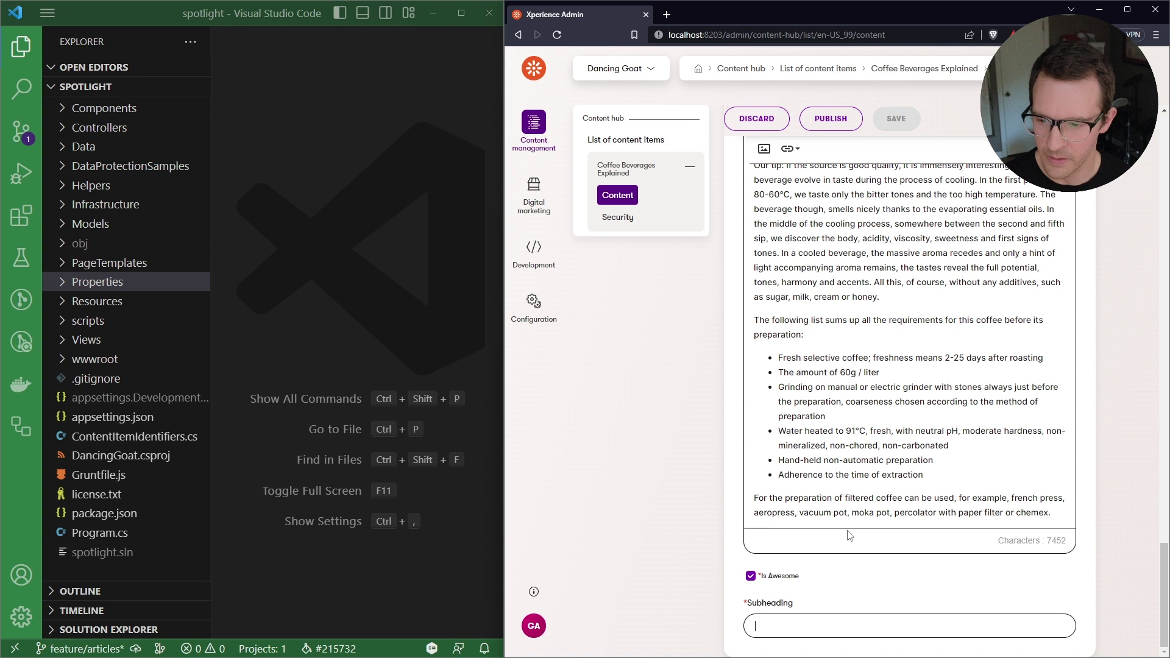
pyautogui.write('This is a')
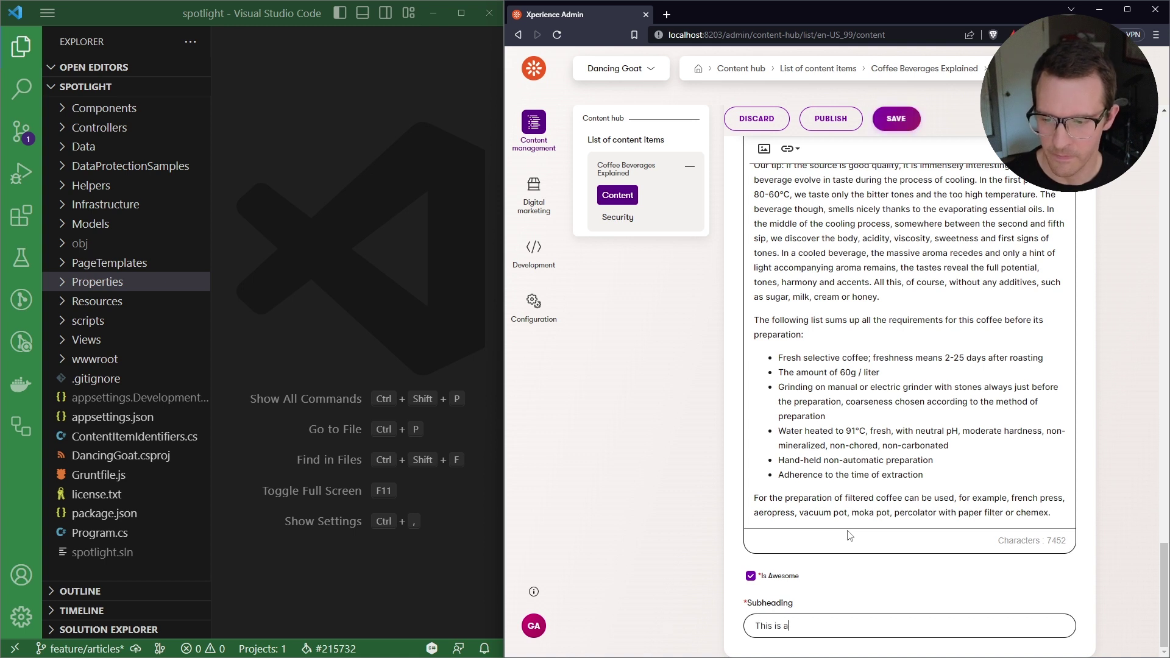
pyautogui.write(' great article!')
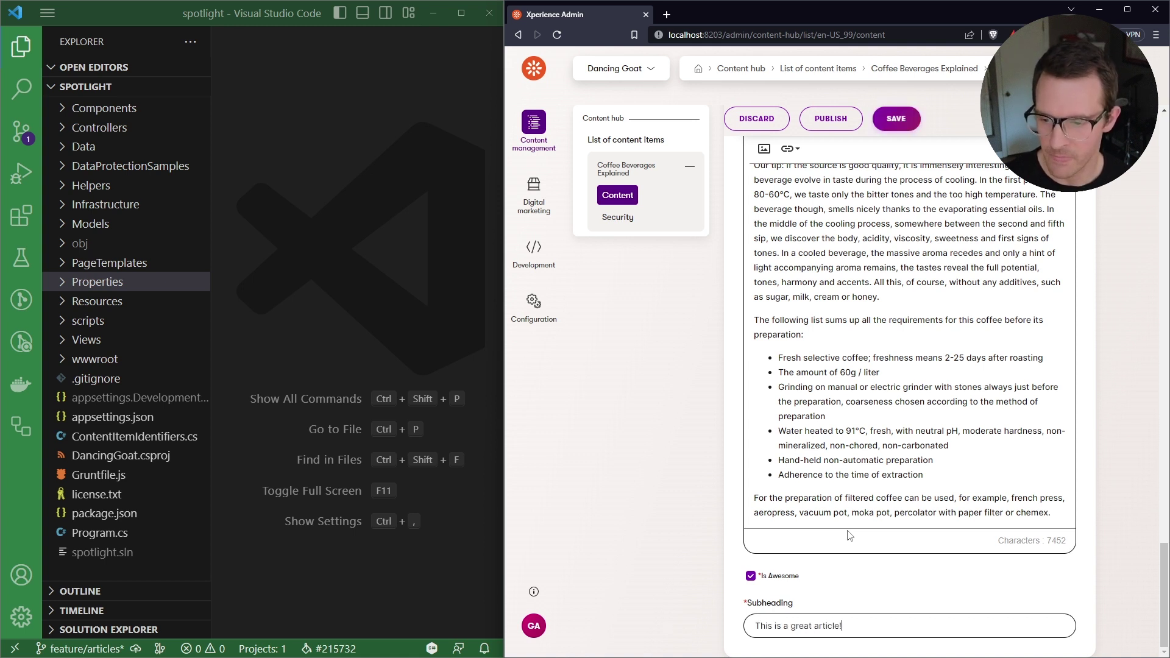
pyautogui.click(907, 125)
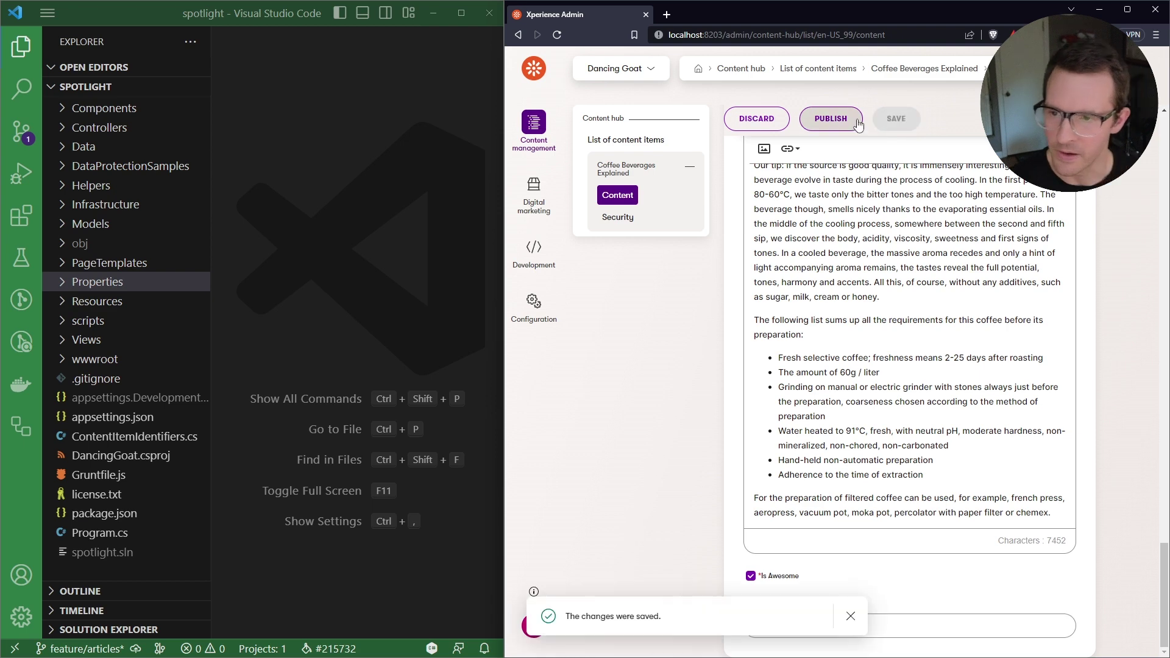
pyautogui.click(858, 122)
pyautogui.click(903, 382)
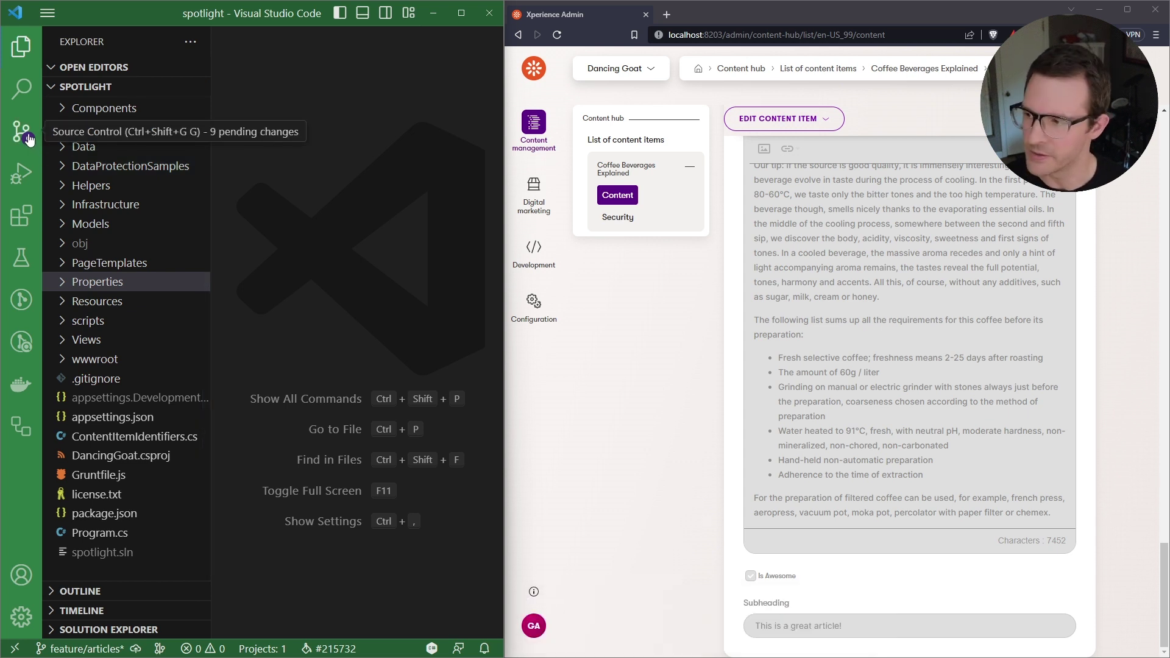
# Show the 9 pending CIRepository changes in Source Control with a widened sidebar.
pyautogui.click(29, 141)
pyautogui.moveTo(210, 211); pyautogui.dragTo(238, 211)
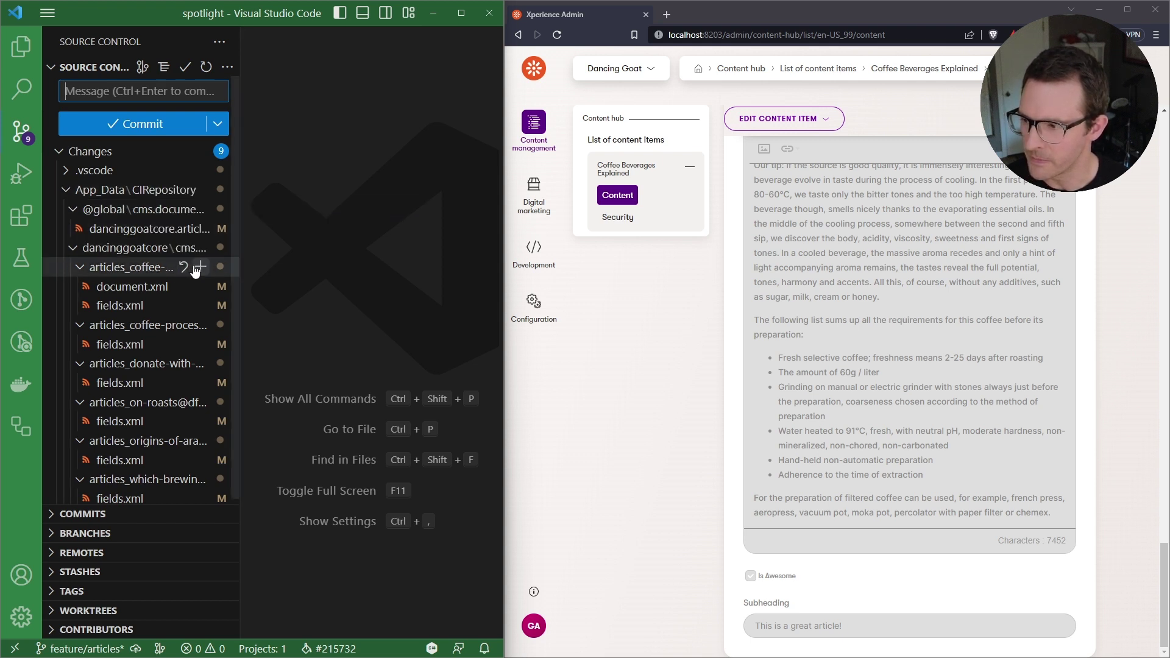
pyautogui.scroll(-1, 143, 305)
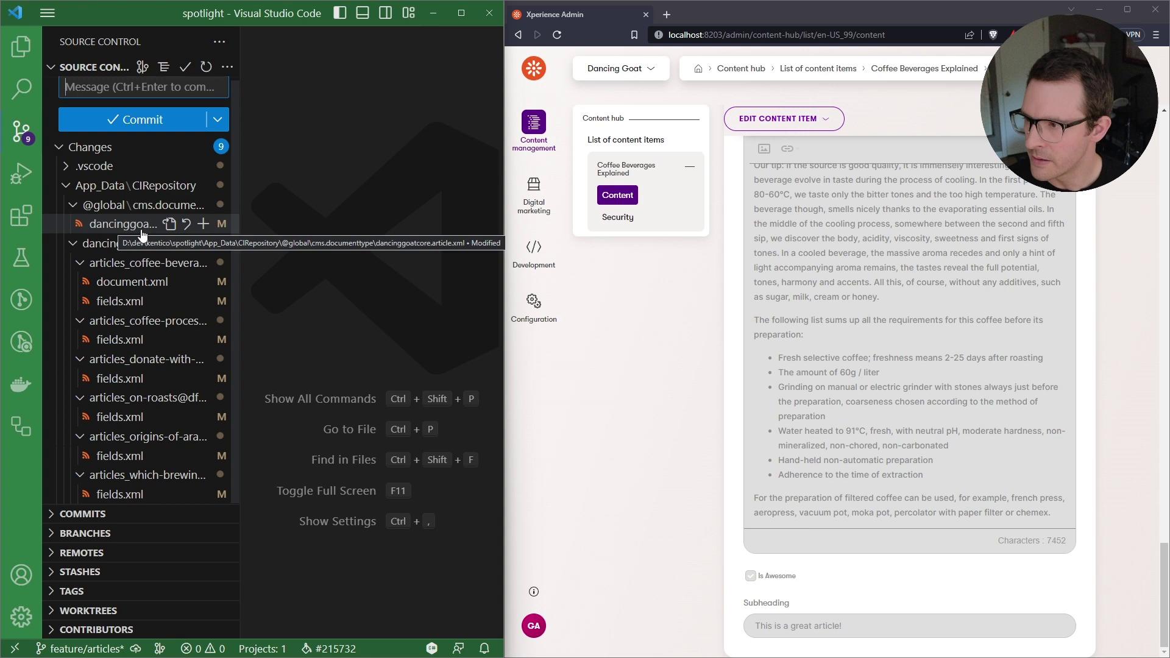
# View the fields.xml diff full screen and select the added ArticleSubheading 'This is a great article!' line.
pyautogui.click(119, 303)
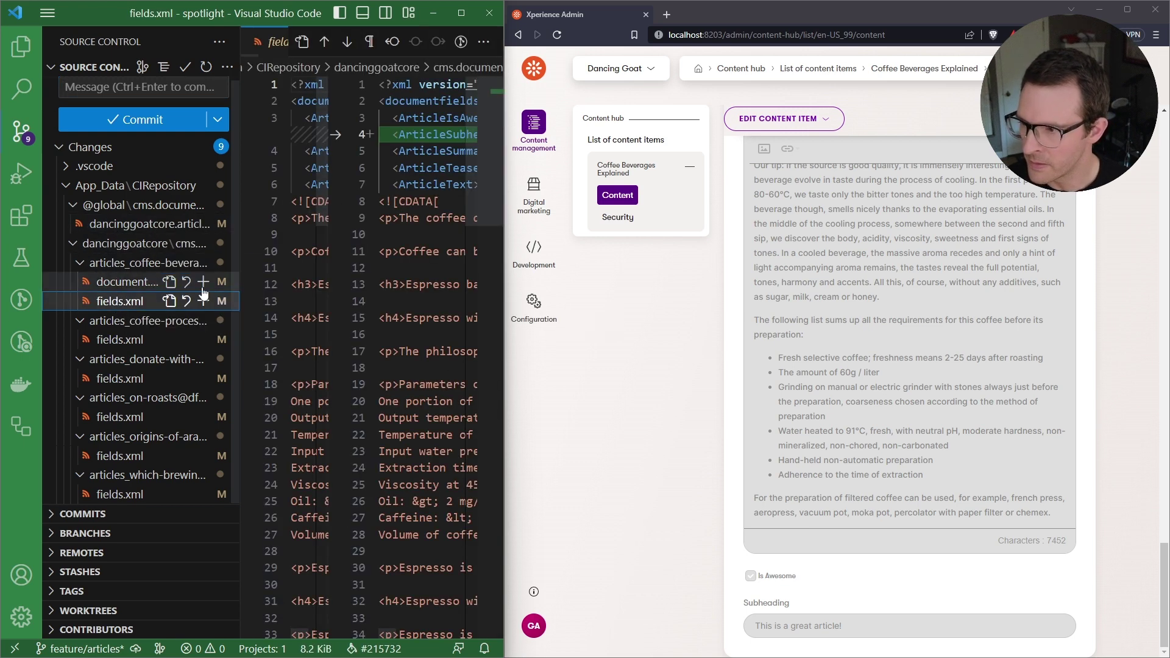
pyautogui.hotkey('ctrl', 'b')
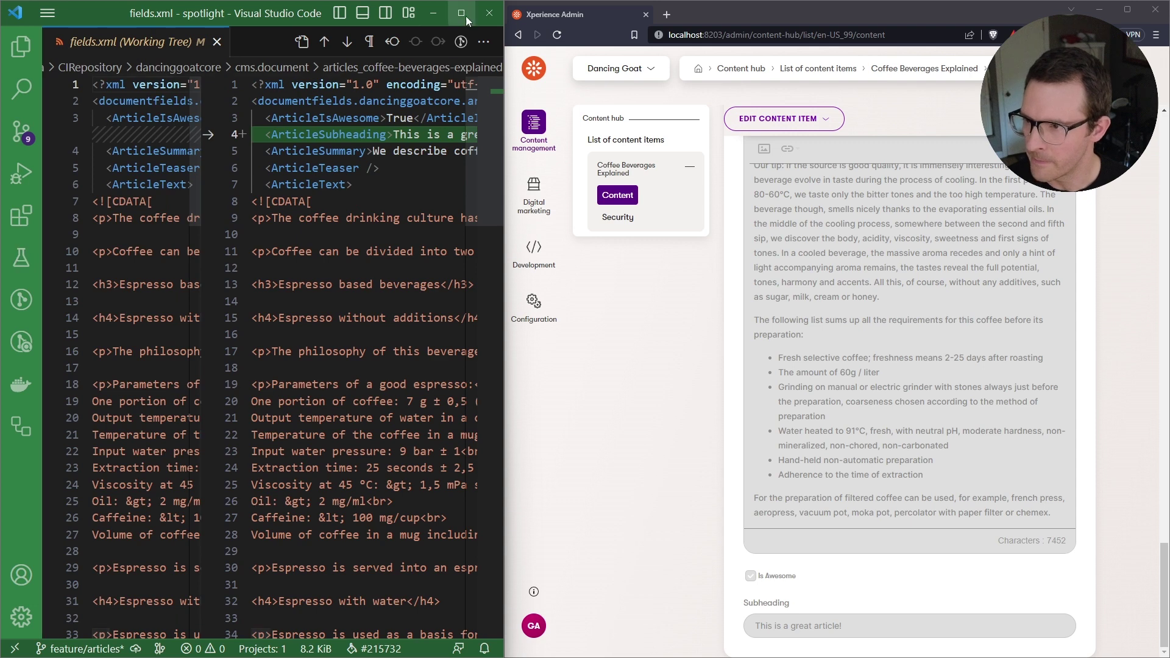
pyautogui.doubleClick(465, 16)
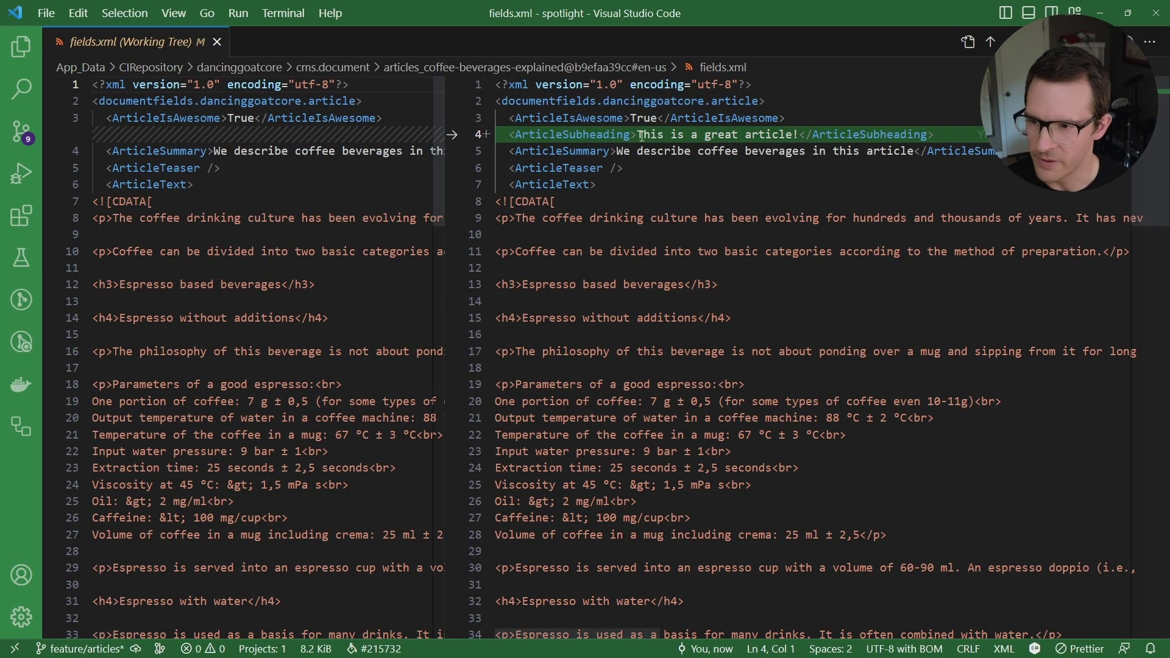
pyautogui.moveTo(638, 135); pyautogui.dragTo(801, 134)
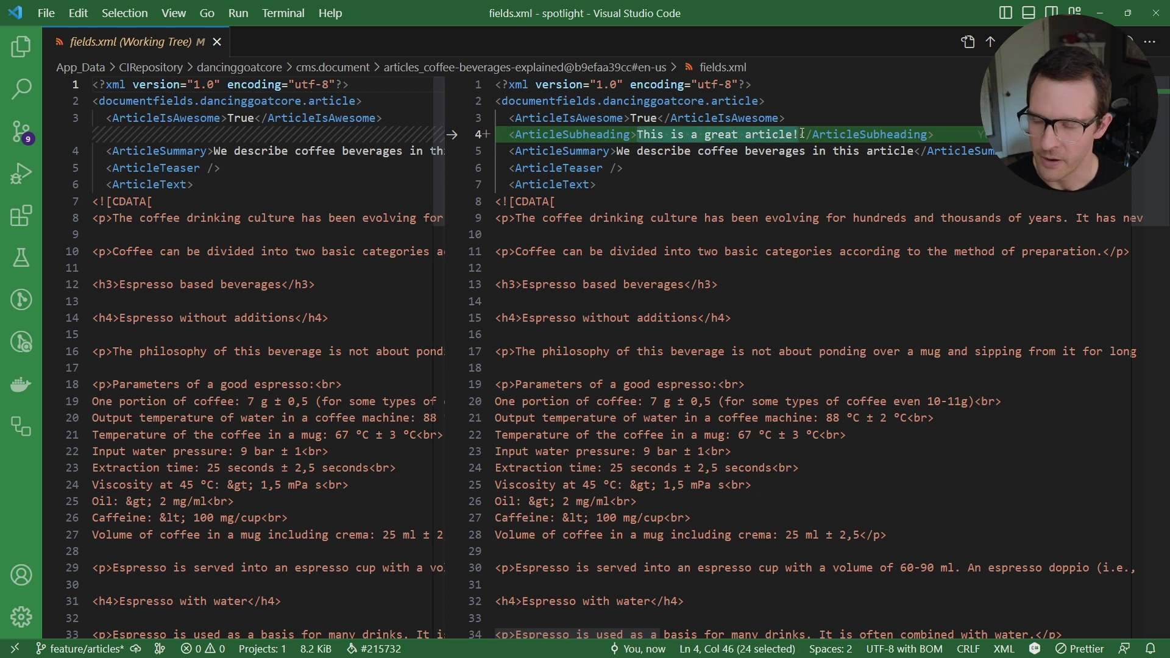
pyautogui.click(802, 134)
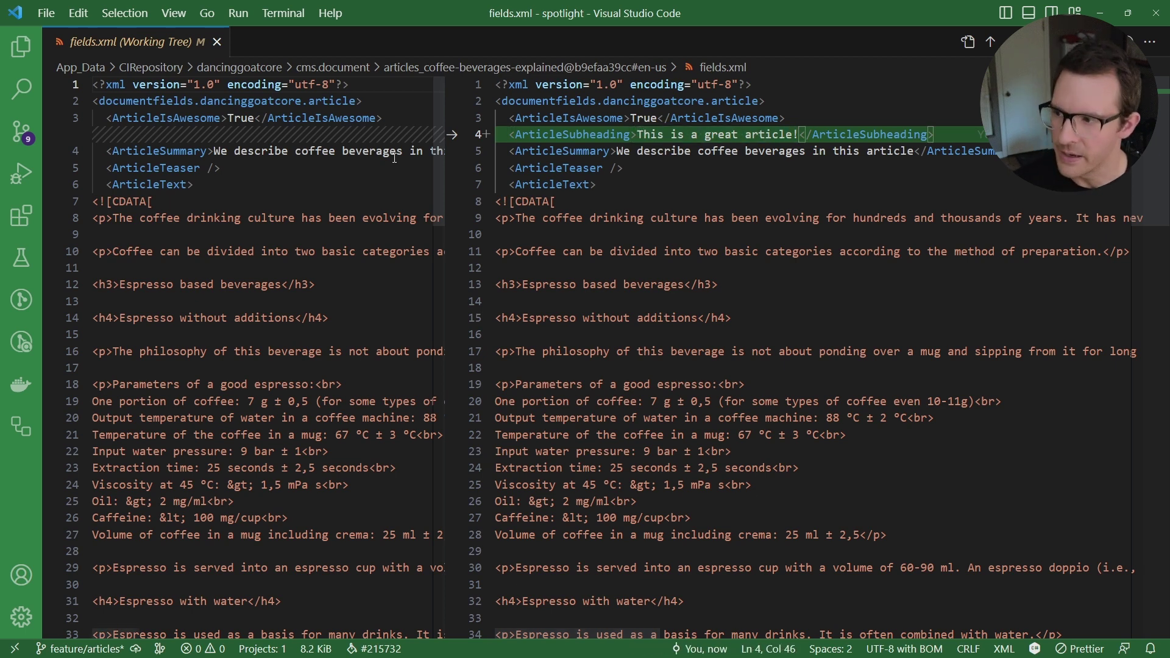
pyautogui.doubleClick(539, 134)
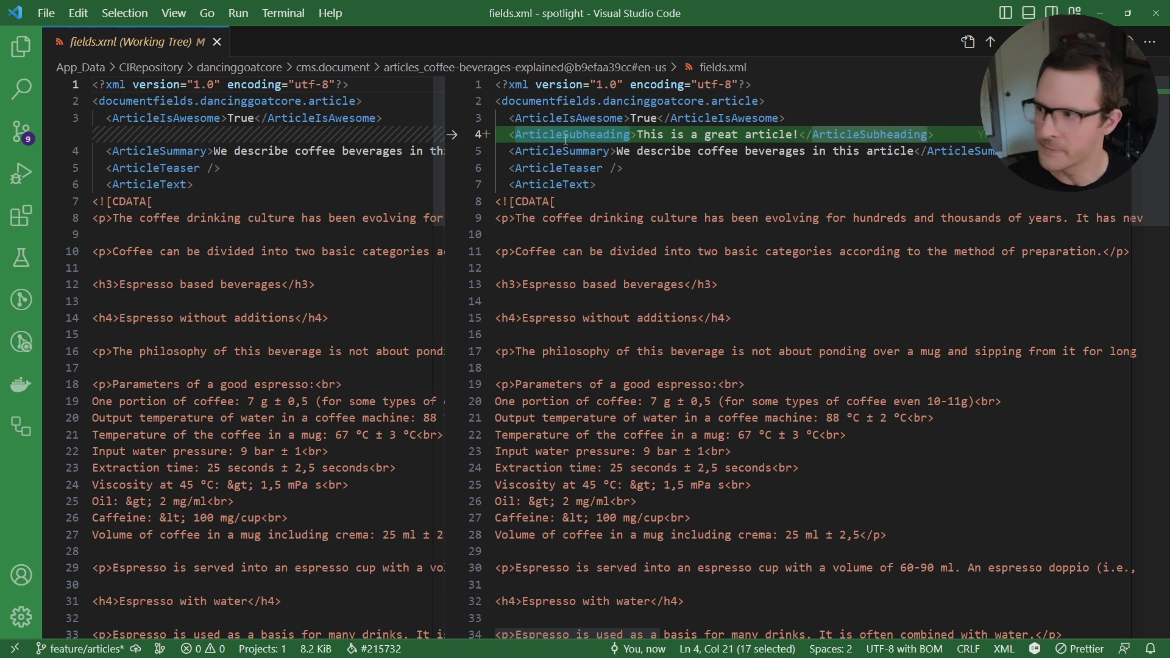
# Stage all App_Data changes and commit them with message 'article content type update'.
pyautogui.click(21, 131)
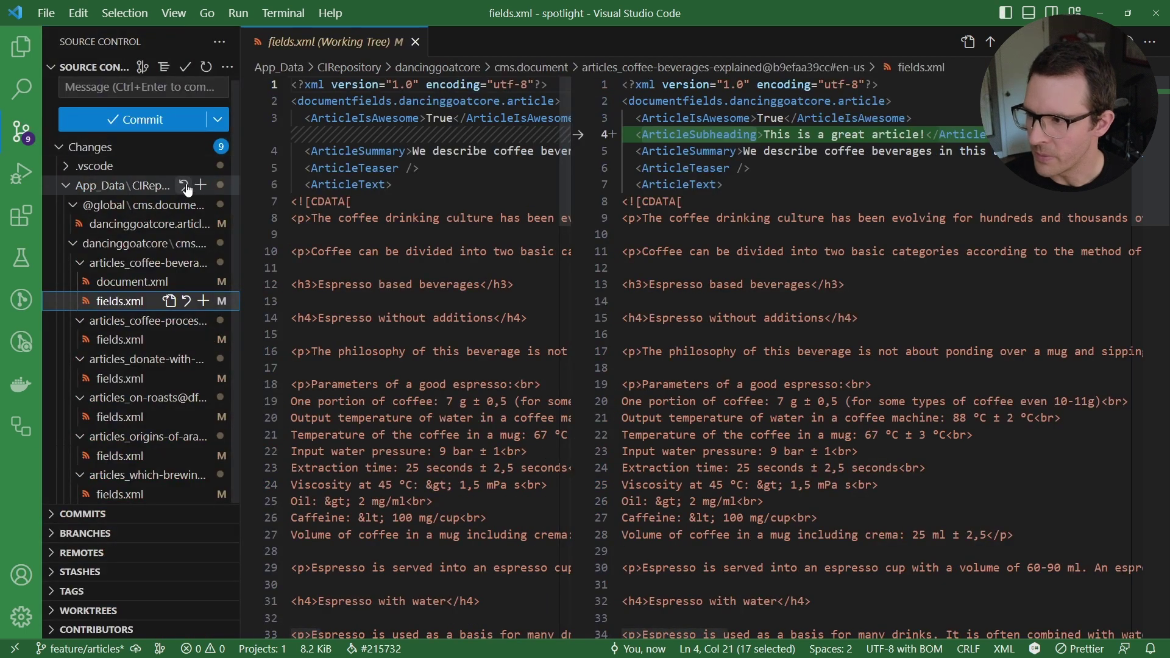
pyautogui.click(202, 187)
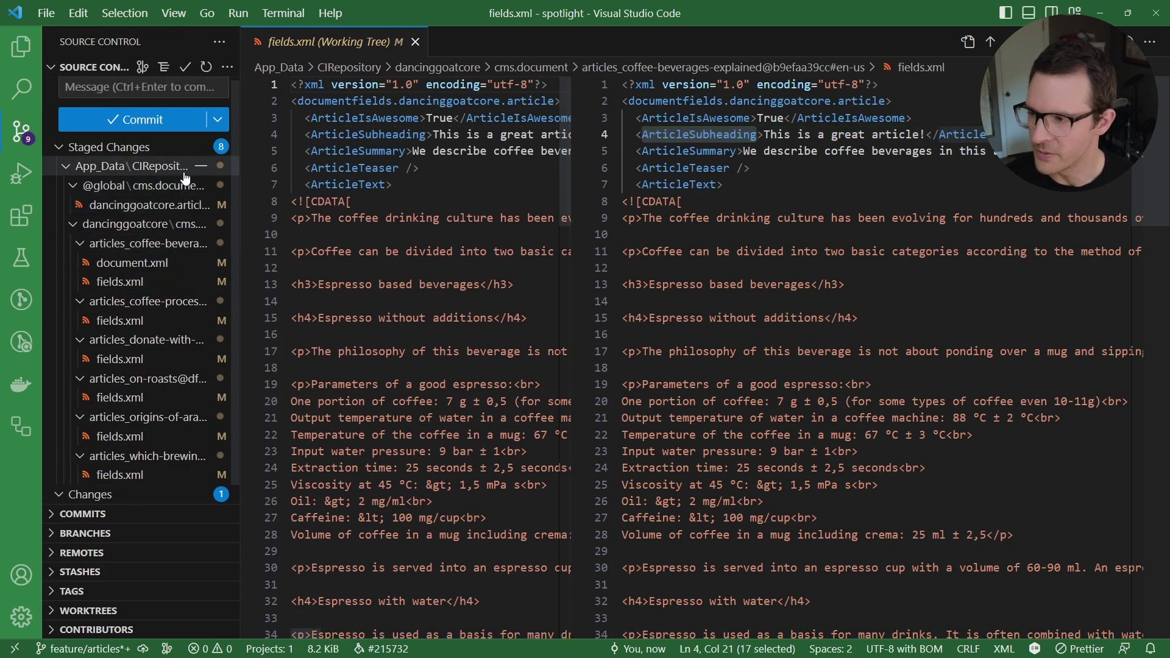
pyautogui.click(127, 87)
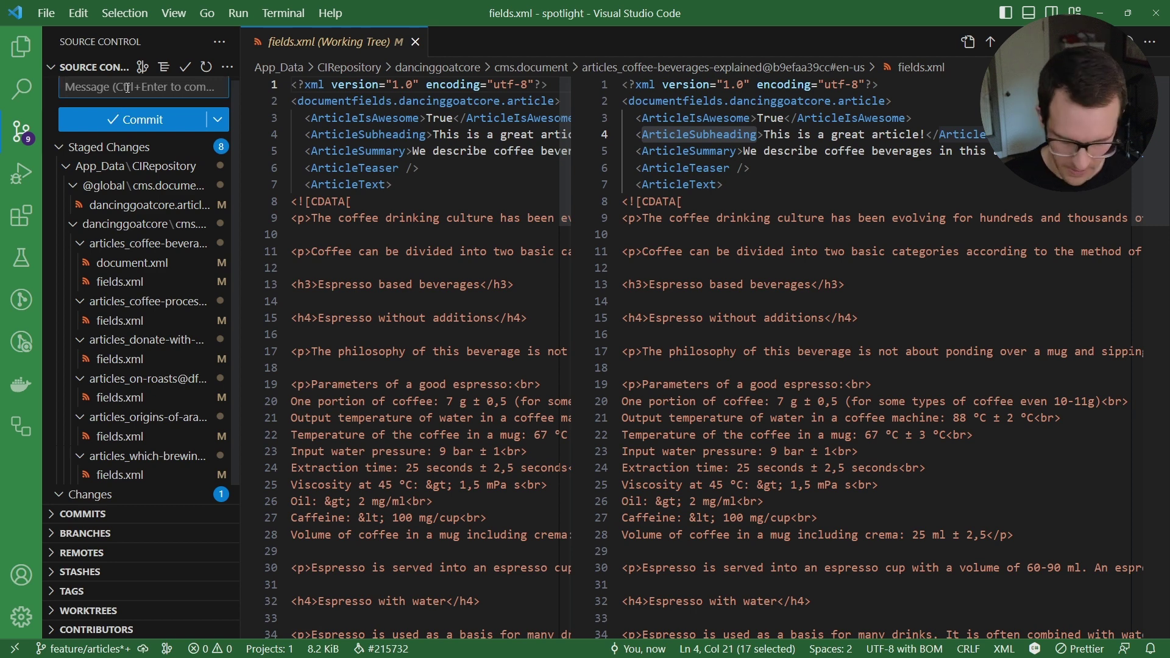
pyautogui.write('article content yp')
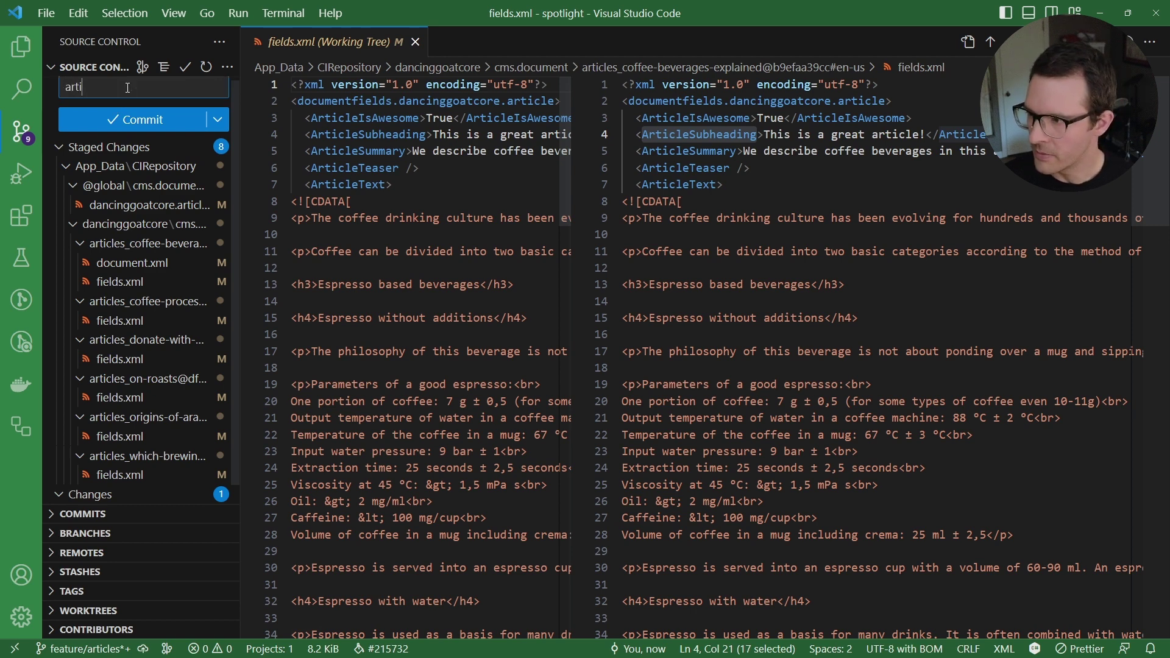
pyautogui.press('BackSpace')
pyautogui.press('BackSpace')
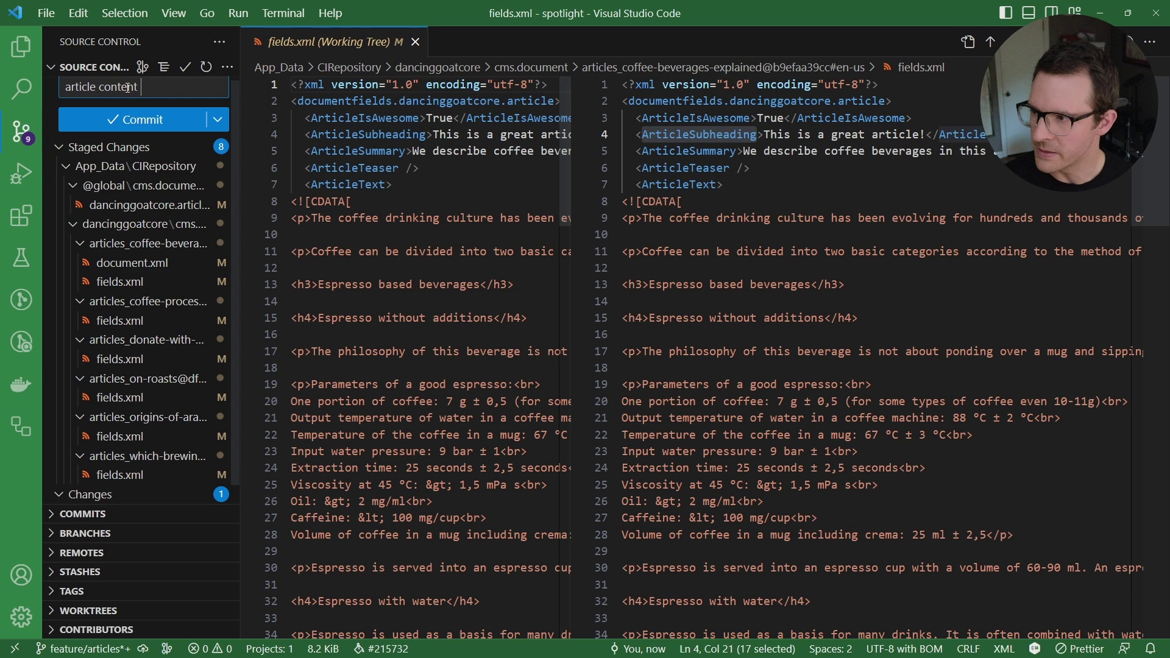
pyautogui.write('type update')
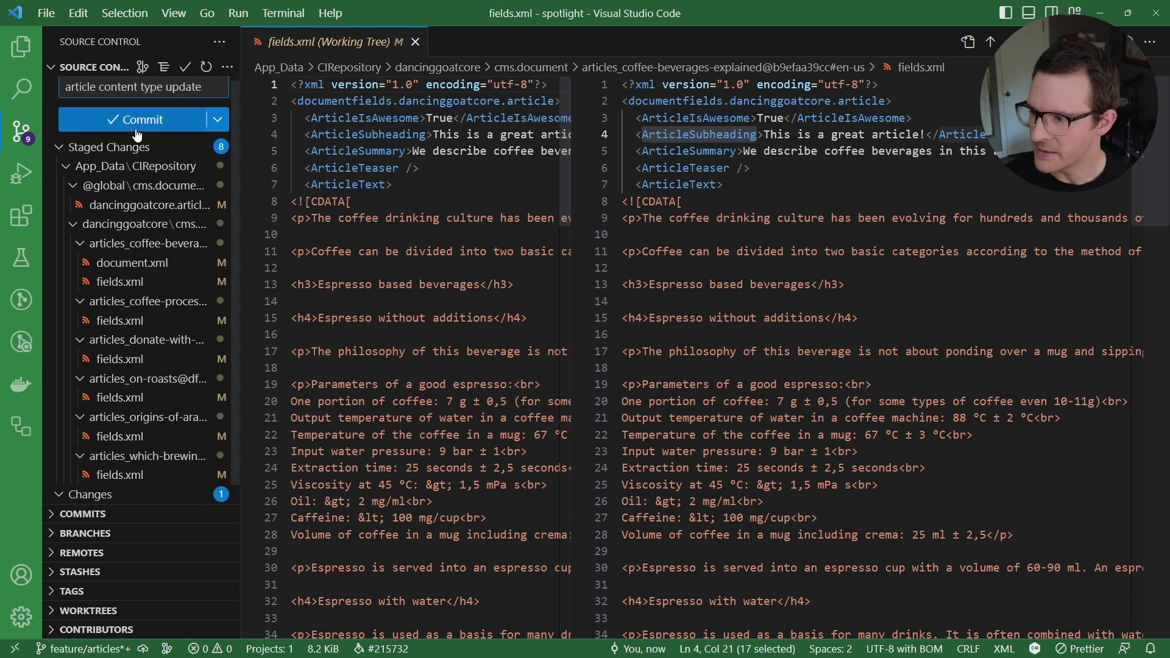
pyautogui.click(129, 122)
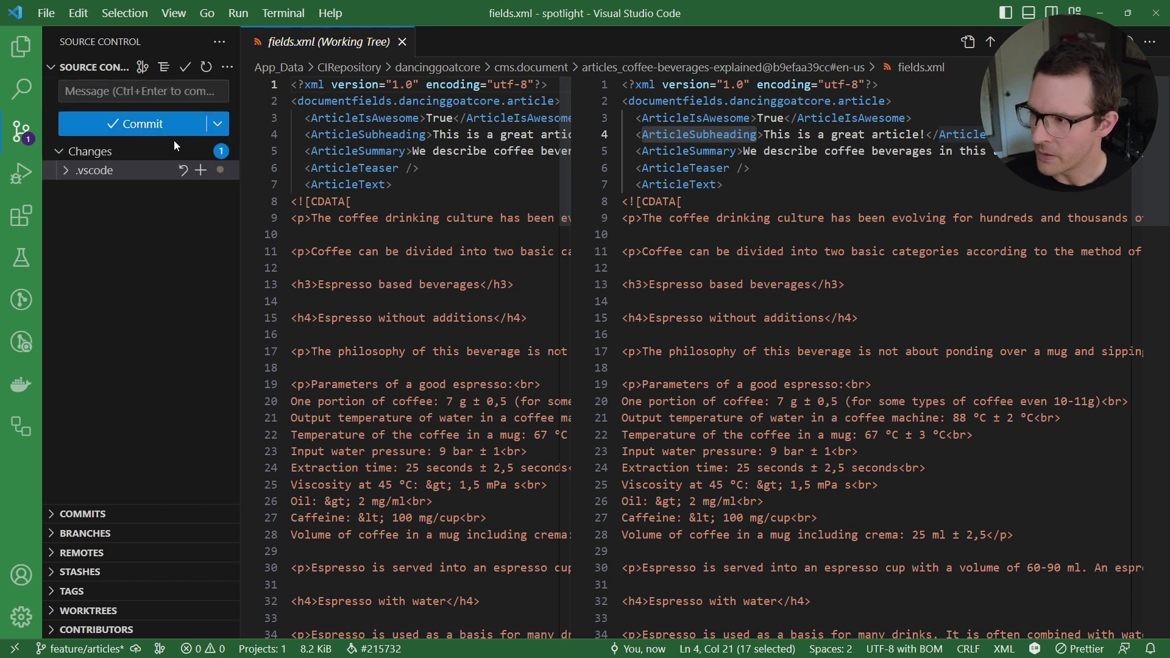
pyautogui.click(228, 67)
# Push the commit to the remote and close the fields.xml diff.
pyautogui.click(261, 148)
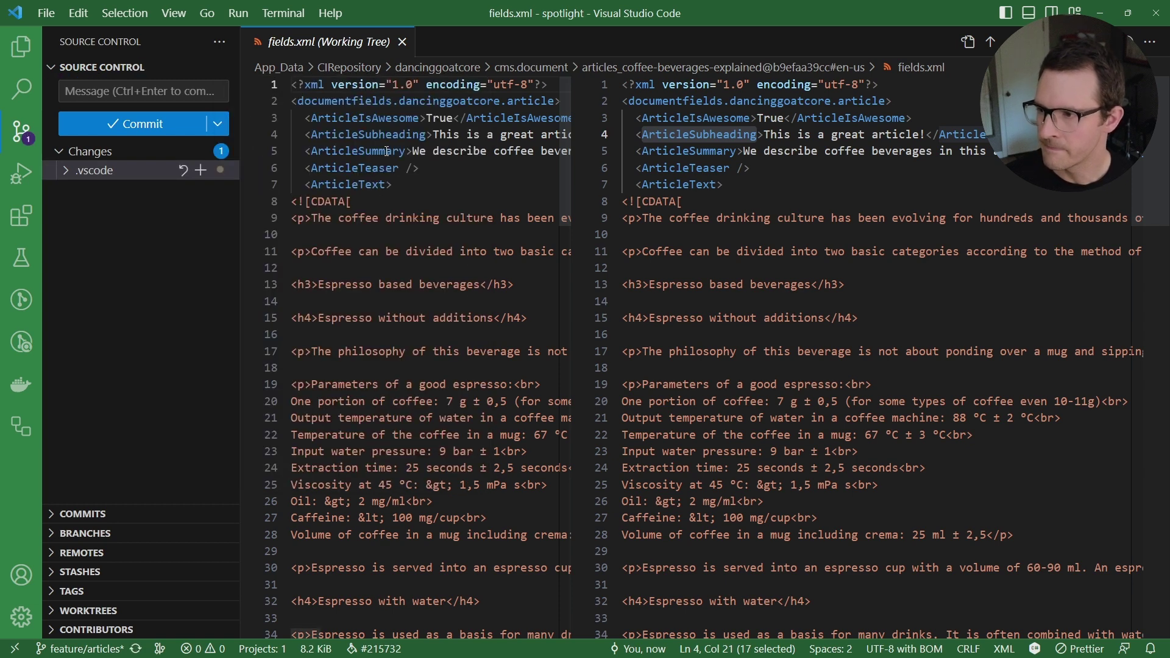
pyautogui.click(403, 42)
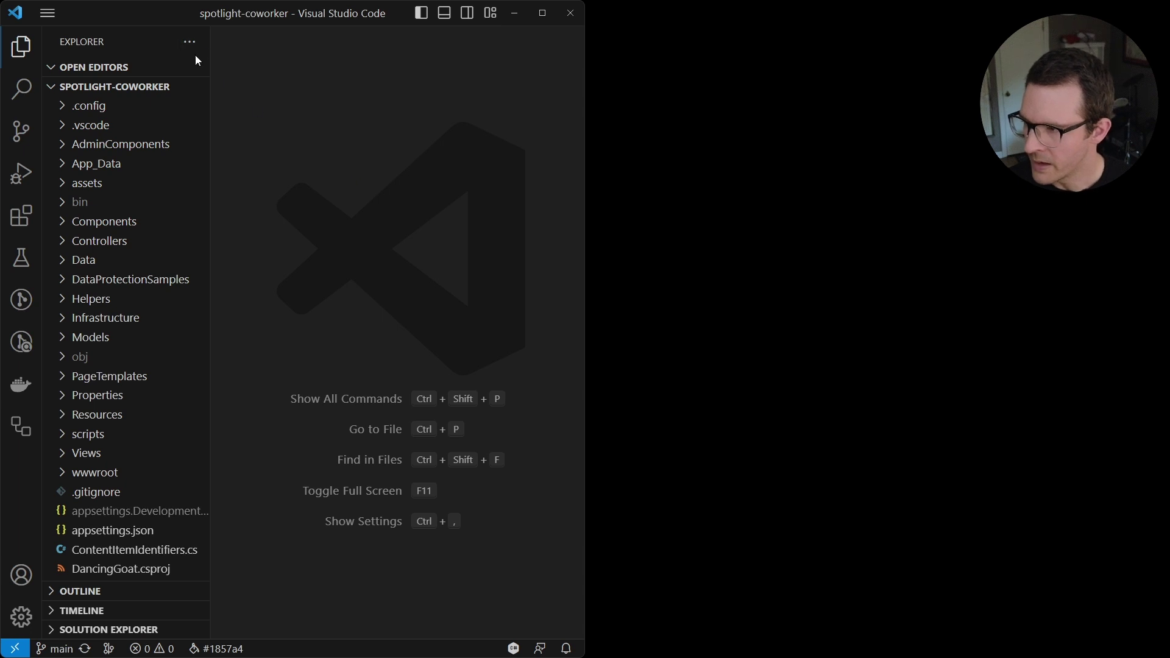
# Check out origin/feature/articles and expand App_Data/CIRepository/dancinggoatcore/cms.document in the coworker project.
pyautogui.click(55, 649)
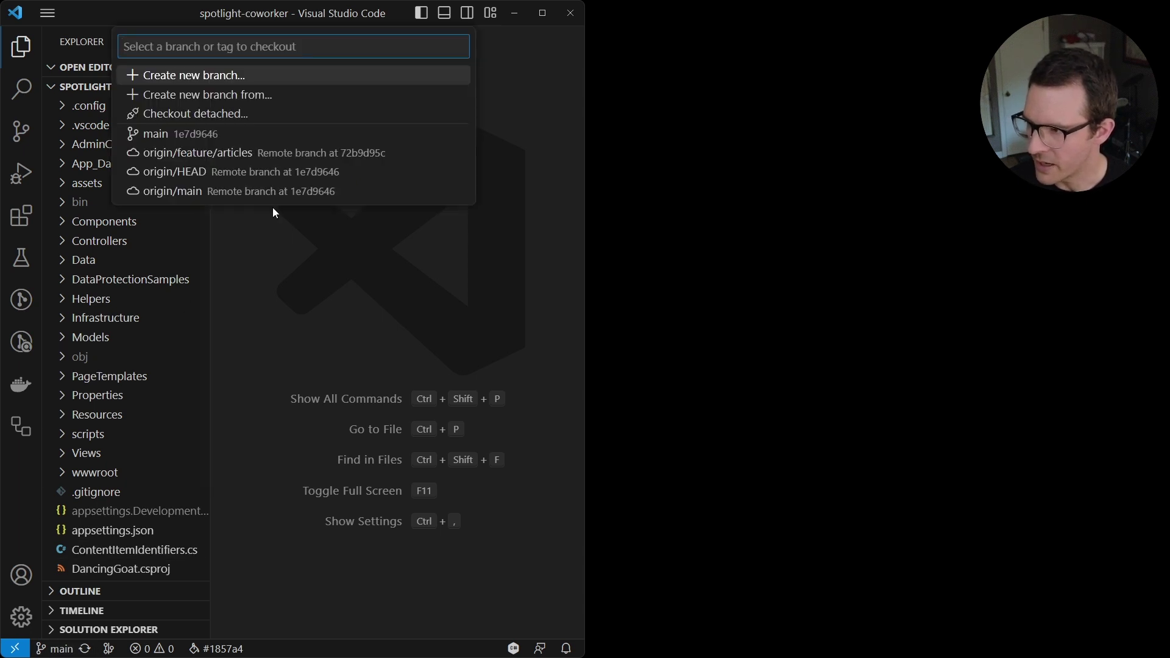
pyautogui.click(234, 155)
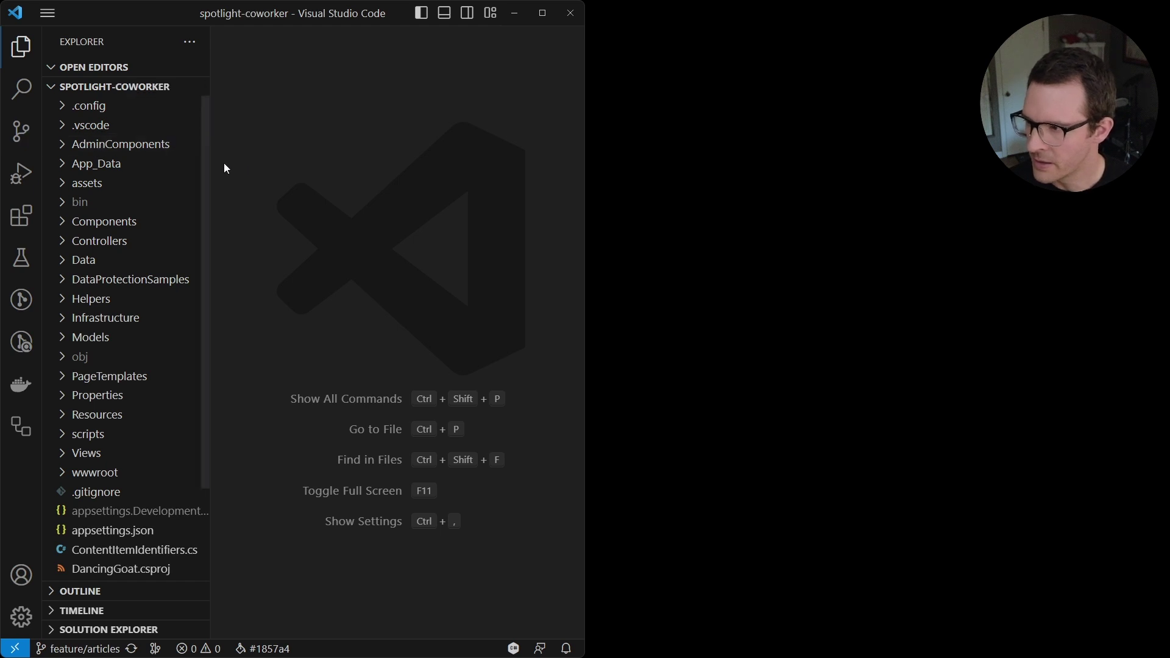
pyautogui.click(203, 171)
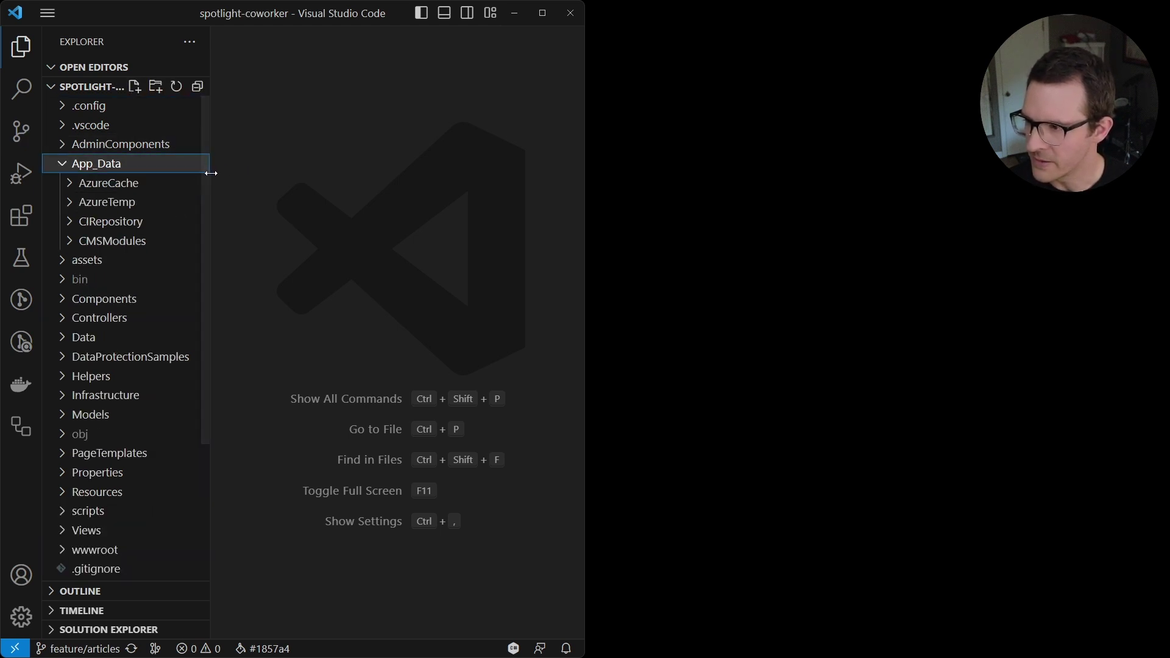
pyautogui.moveTo(208, 174); pyautogui.dragTo(334, 178)
pyautogui.click(161, 221)
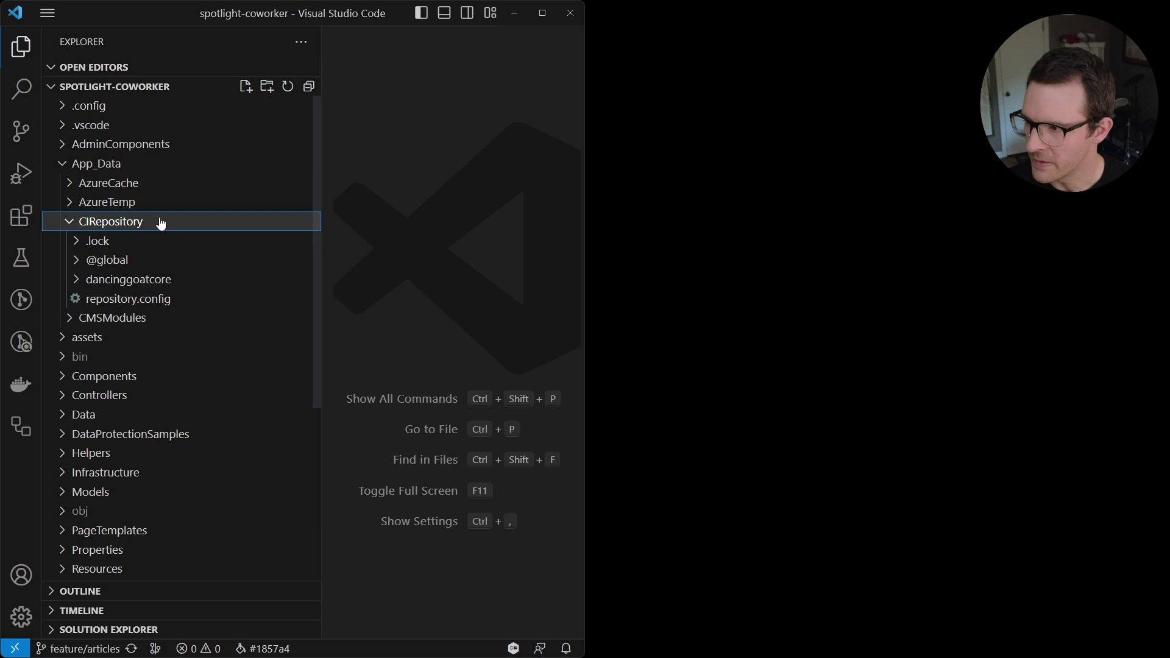
pyautogui.click(160, 279)
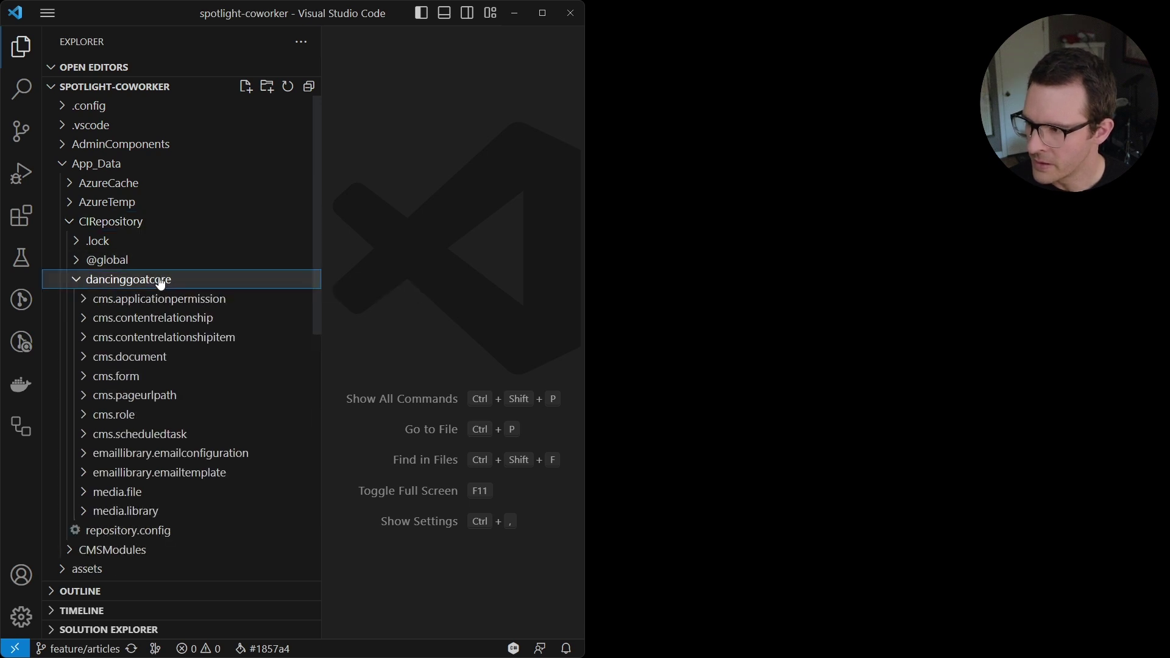
pyautogui.scroll(-2, 159, 283)
pyautogui.click(159, 269)
# Open the Coffee Beverages Explained fields.xml and select its subheading 'This is a great article!'.
pyautogui.scroll(-1, 160, 272)
pyautogui.scroll(-3, 160, 273)
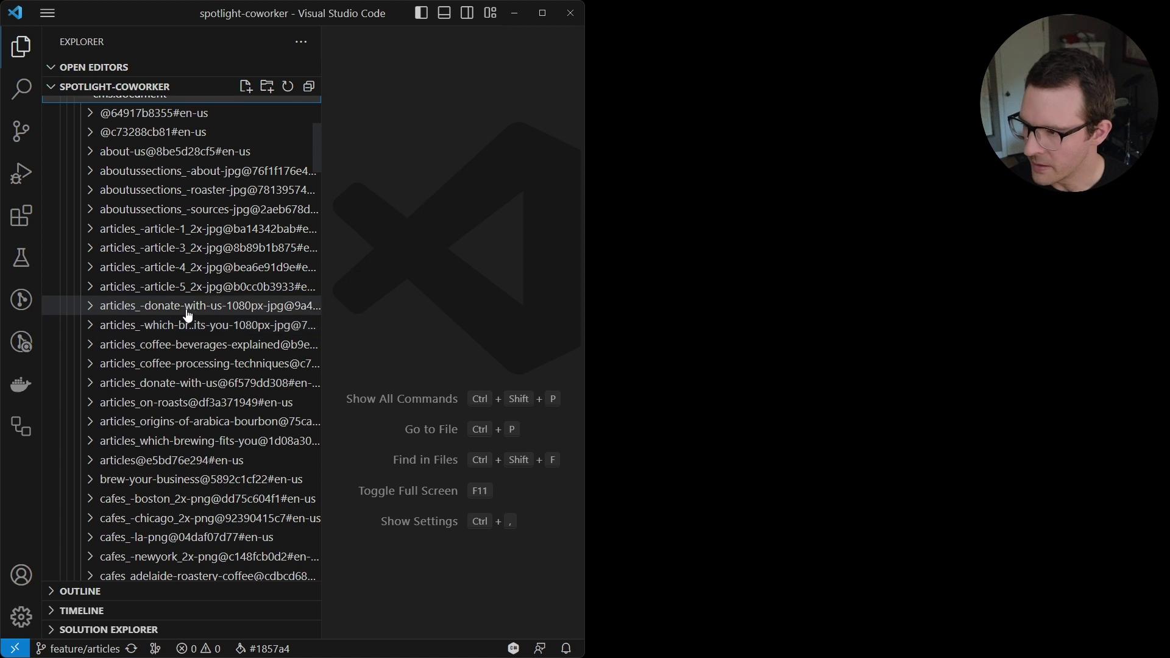
pyautogui.click(231, 353)
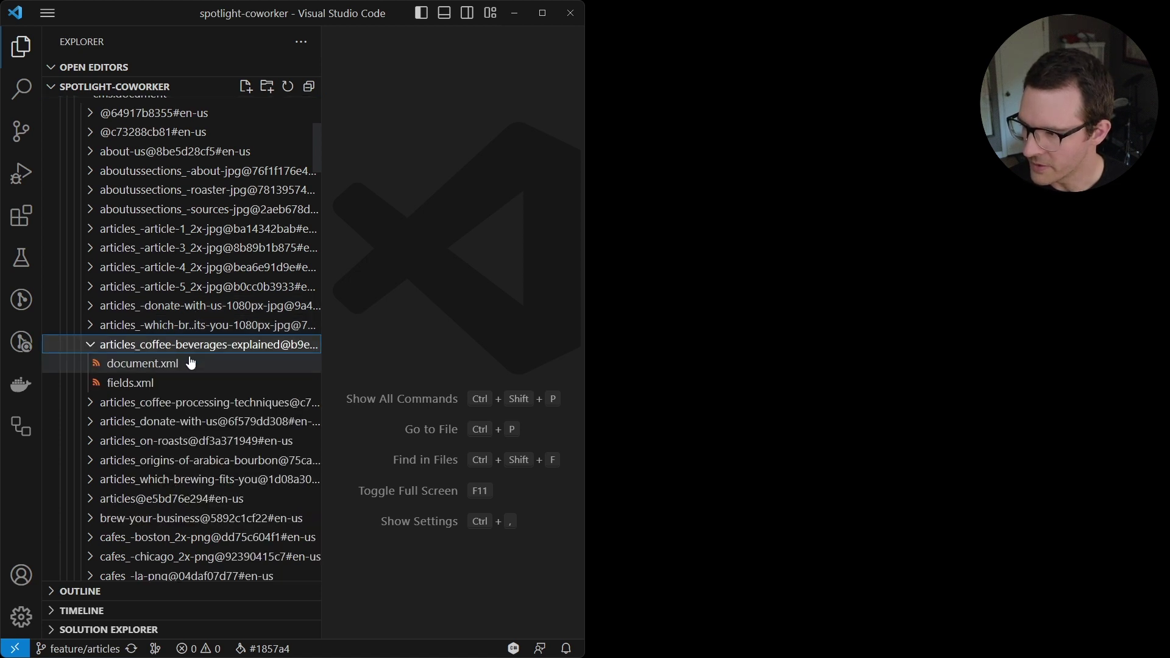
pyautogui.click(144, 382)
pyautogui.hotkey('ctrl', 'b')
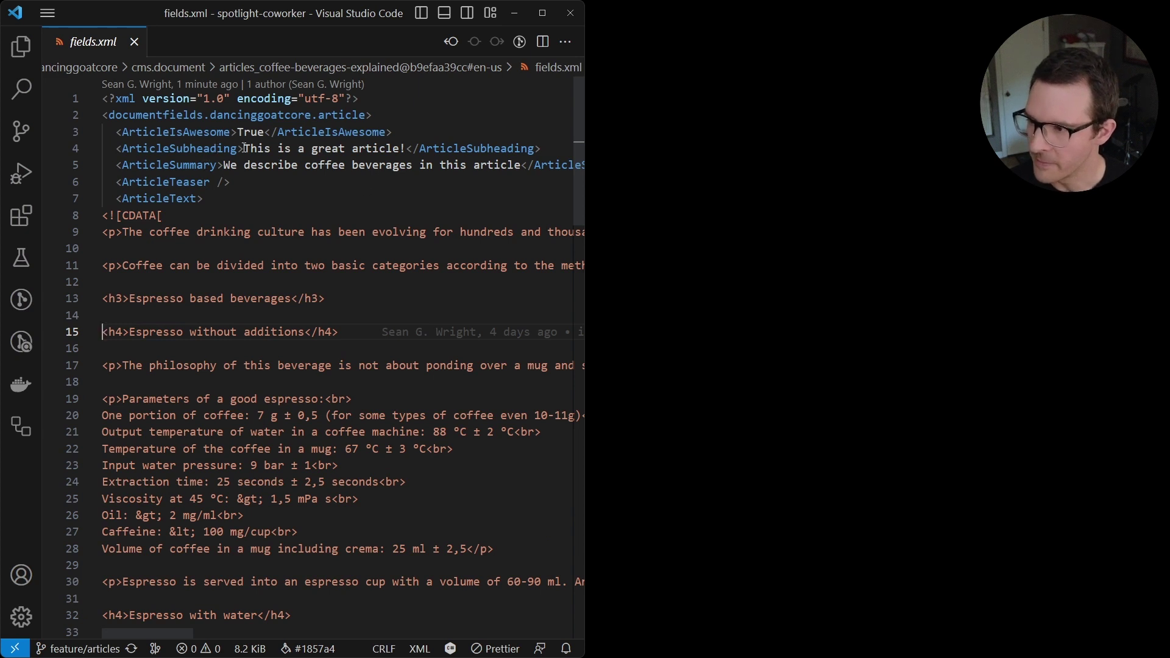
pyautogui.moveTo(244, 148); pyautogui.dragTo(406, 148)
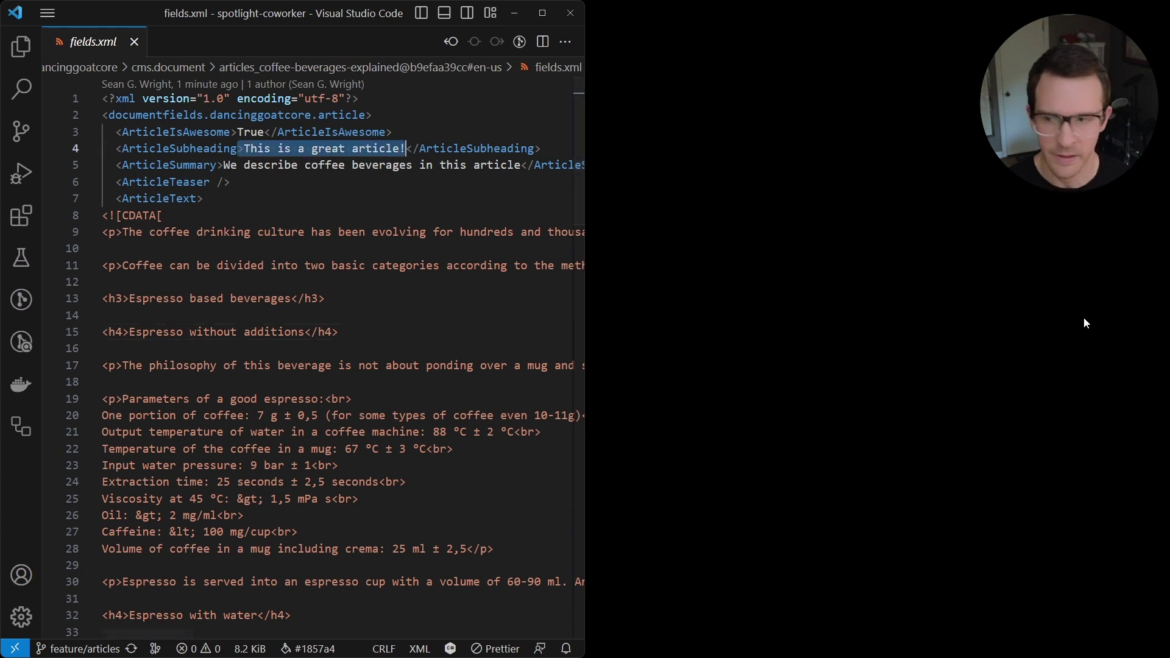
pyautogui.click(933, 330)
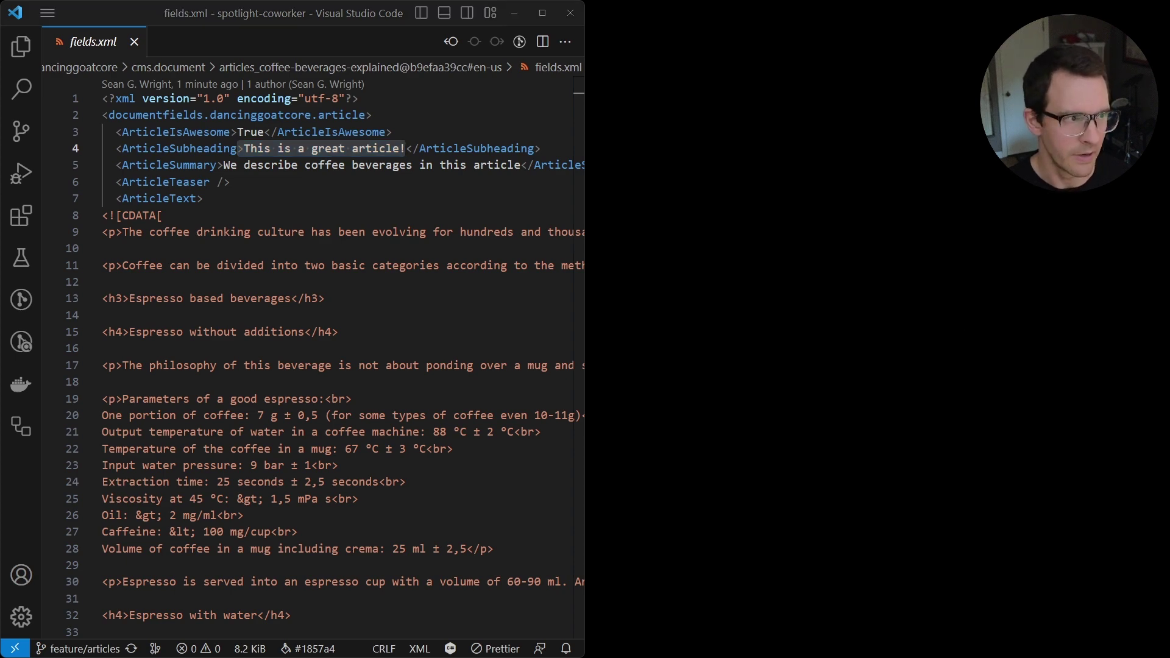
pyautogui.hotkey('alt', 'Tab')
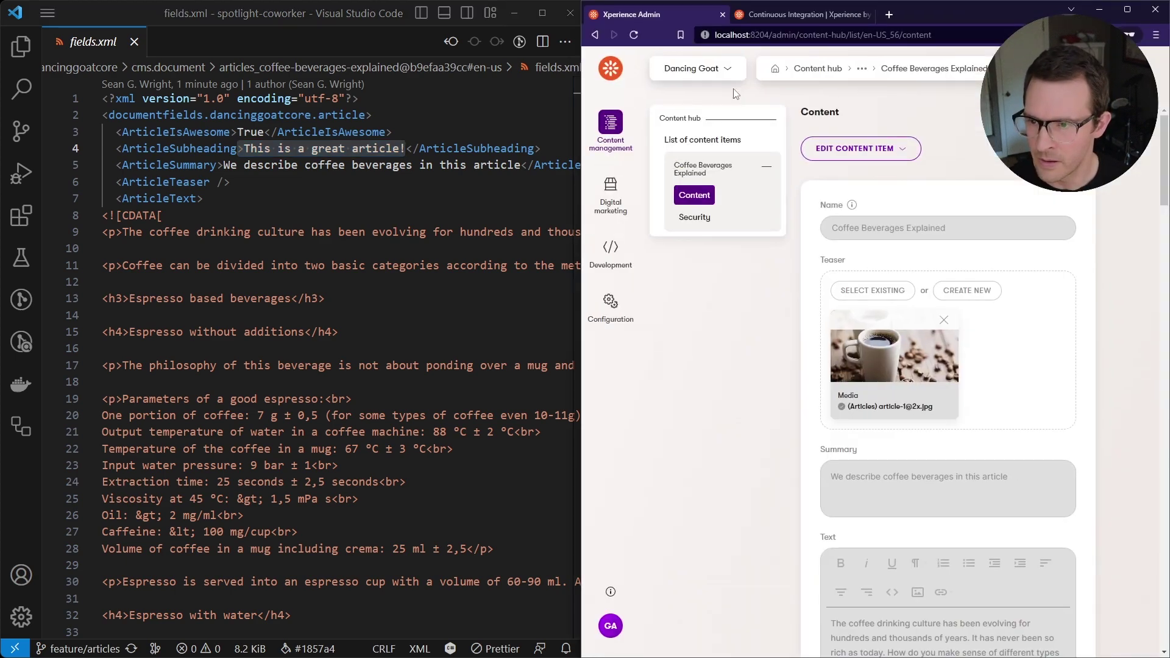
# Open the Article content type's fields, widening the admin page beside the editor.
pyautogui.click(696, 142)
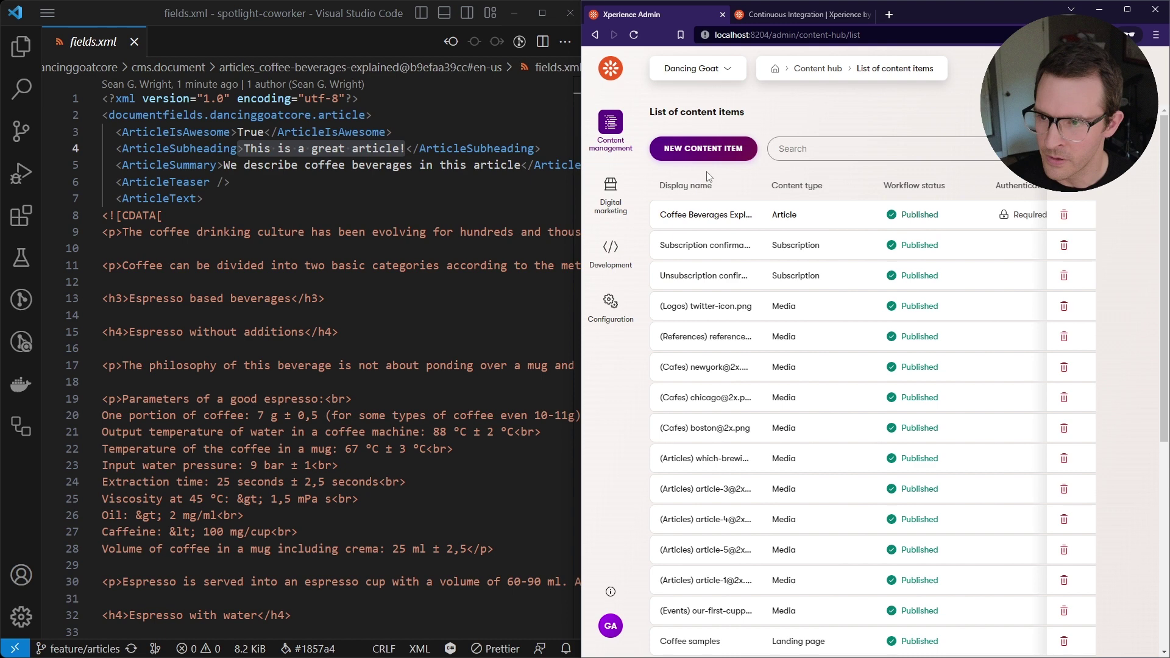
pyautogui.click(609, 138)
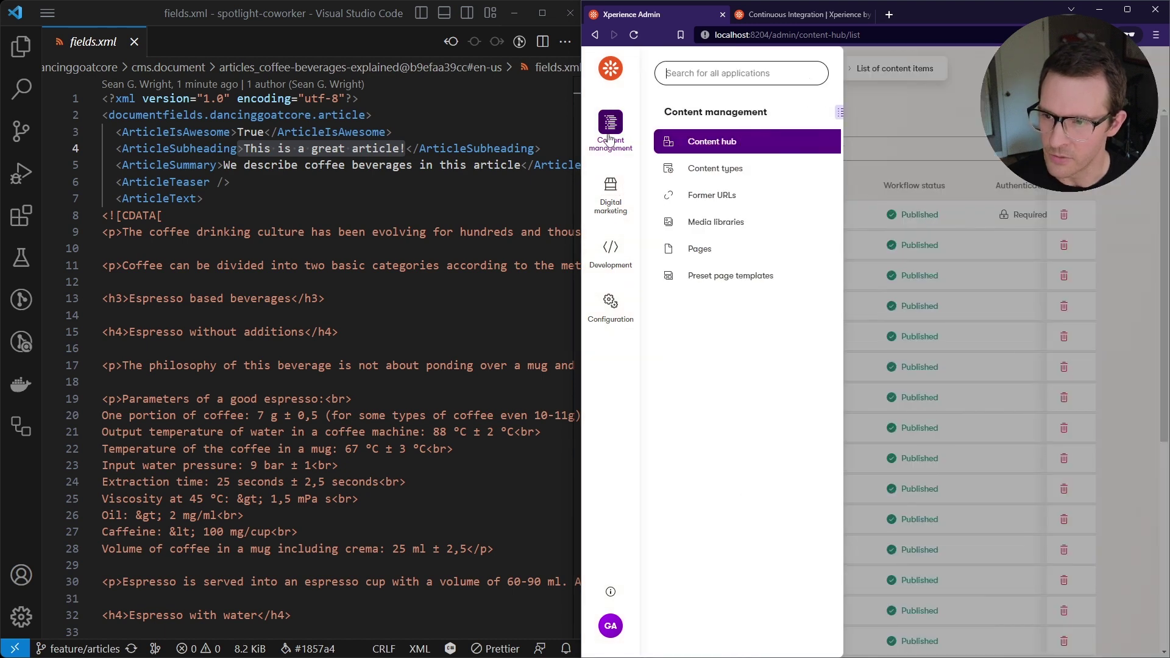
pyautogui.click(710, 168)
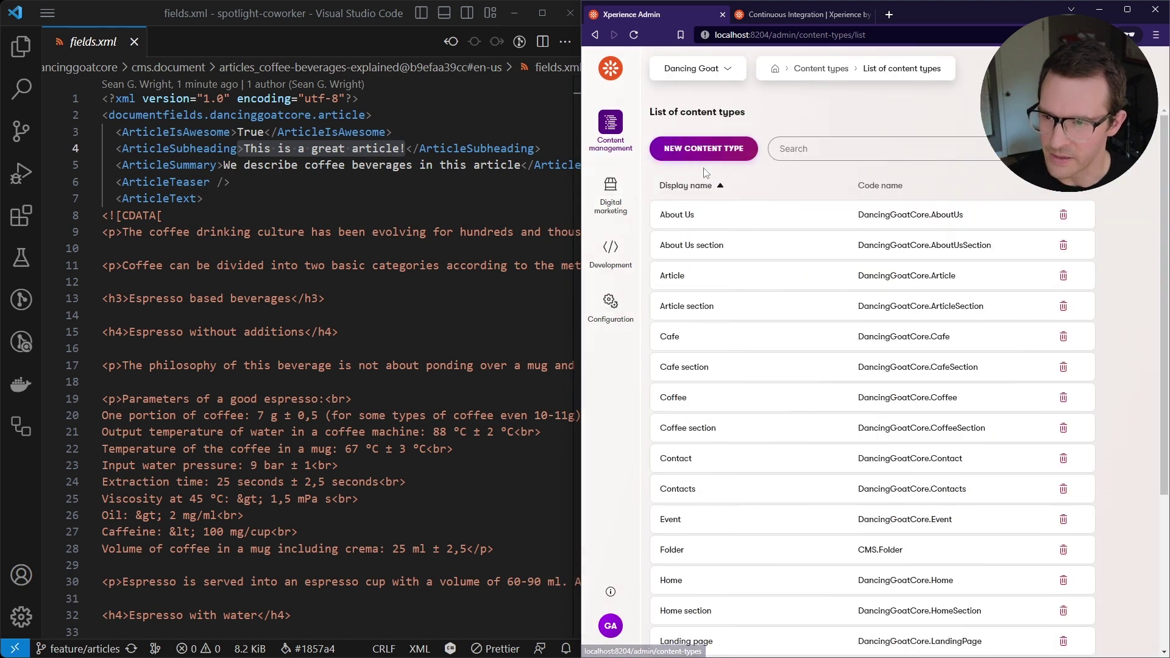
pyautogui.click(727, 276)
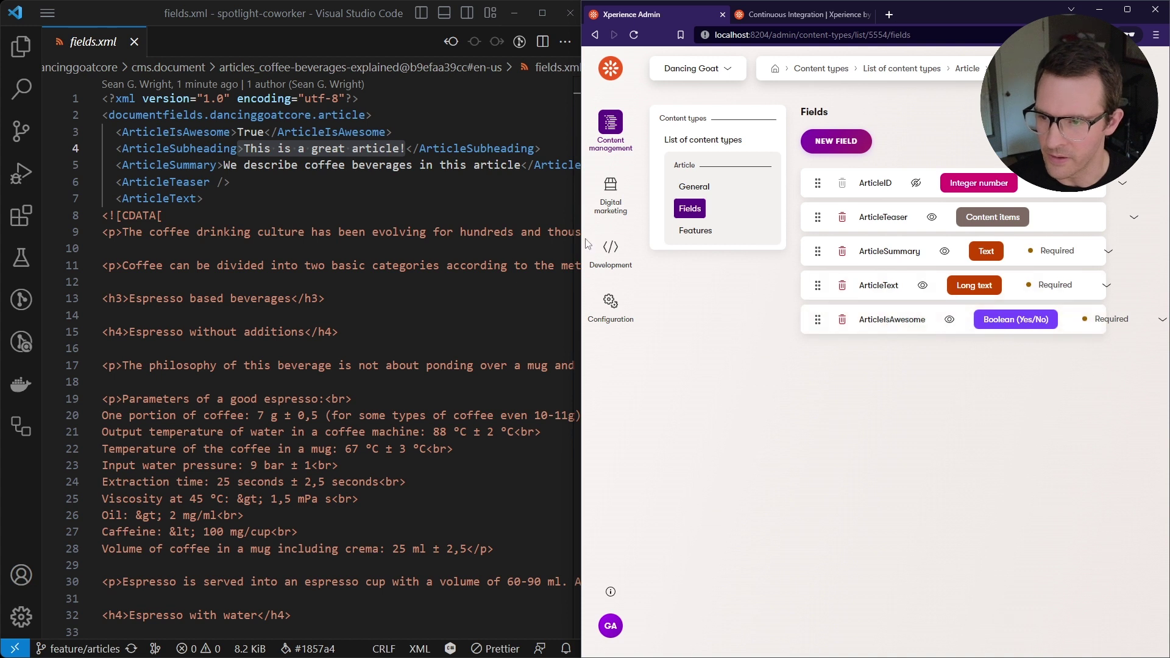
pyautogui.moveTo(586, 244); pyautogui.dragTo(422, 244)
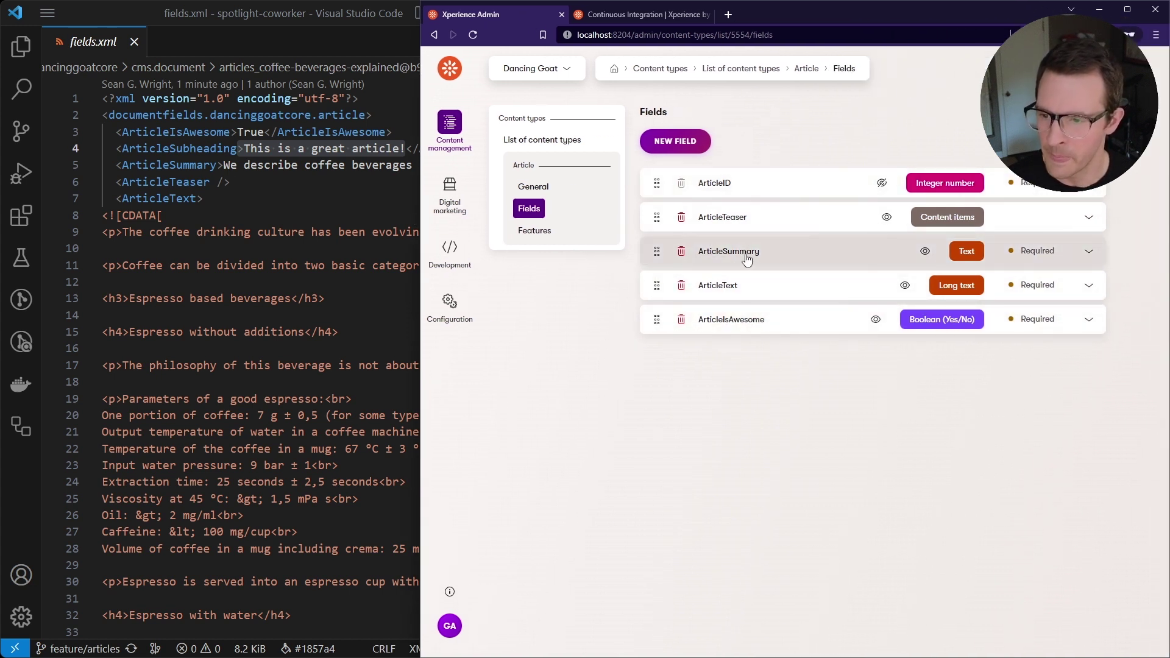
# Open the Coffee Beverages Explained item in the Content hub and scroll to Is Awesome.
pyautogui.click(449, 127)
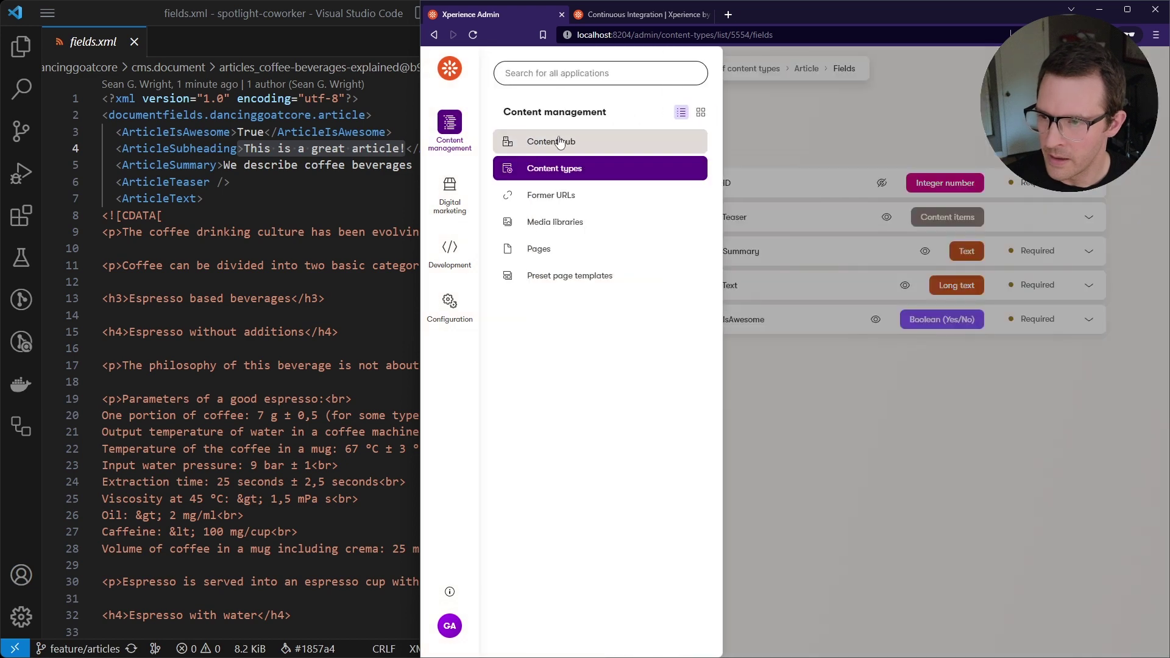
pyautogui.click(559, 142)
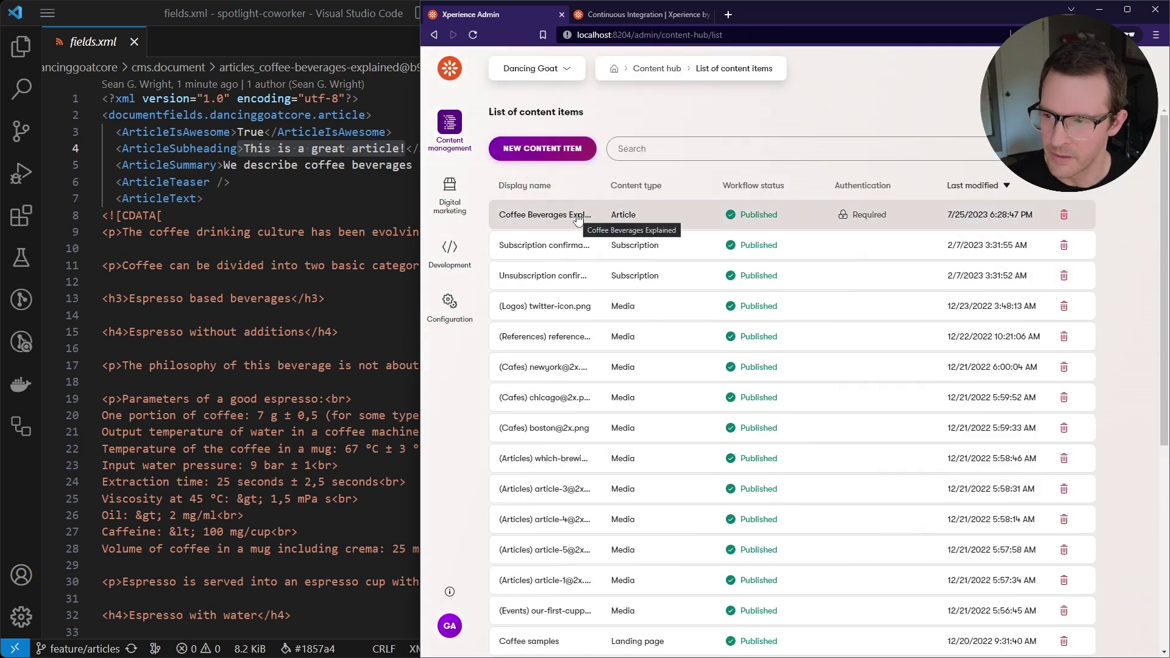
pyautogui.click(577, 218)
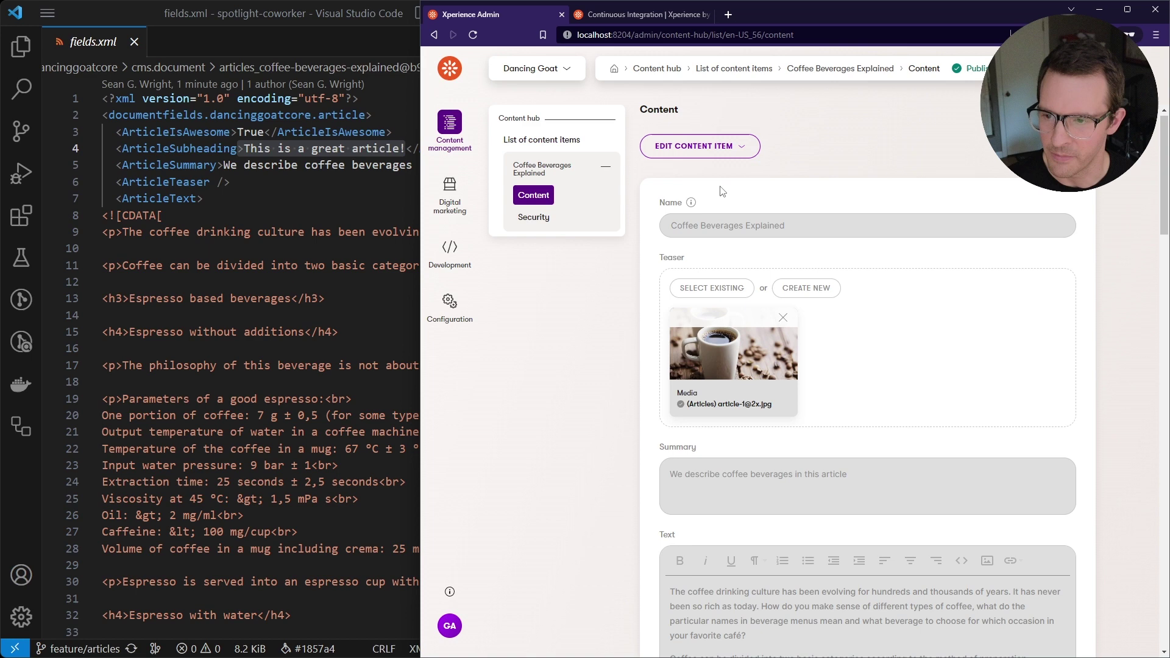
pyautogui.scroll(-20, 721, 191)
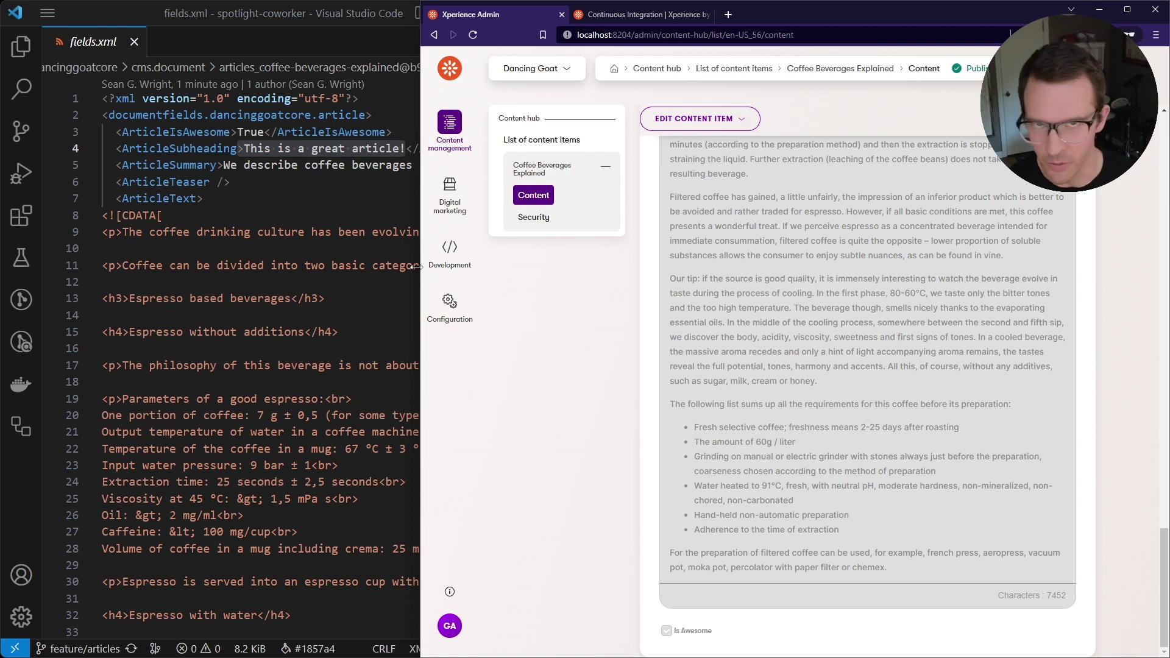
# Close the fields.xml tab and stop the running site in the terminal.
pyautogui.click(298, 274)
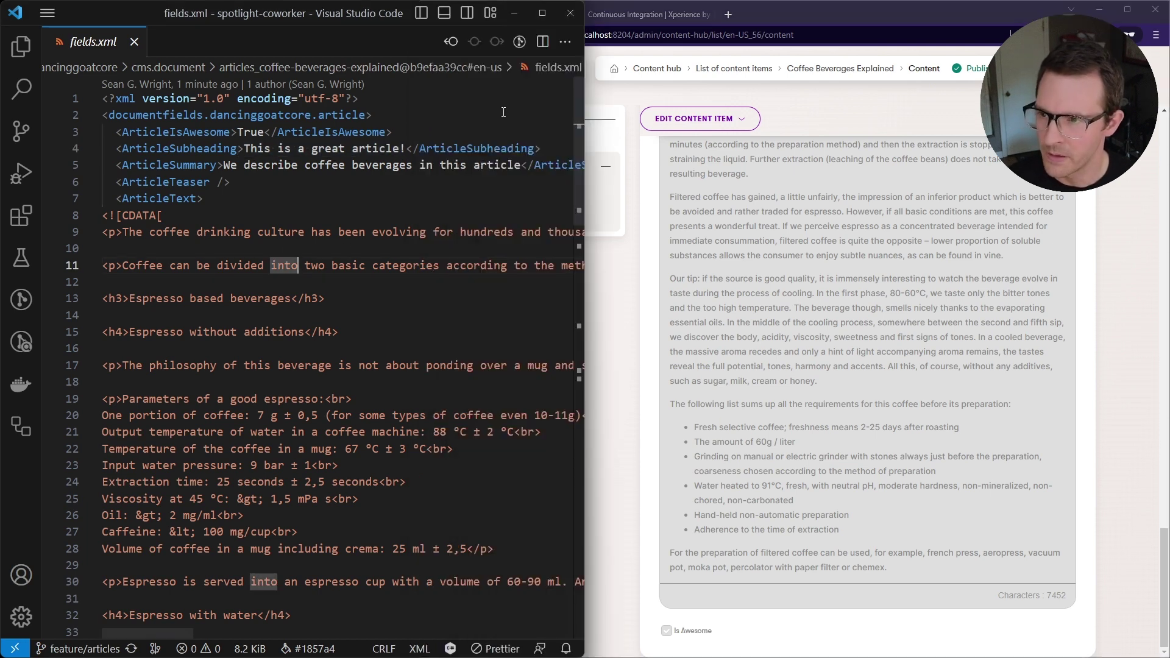
pyautogui.press('super+Up')
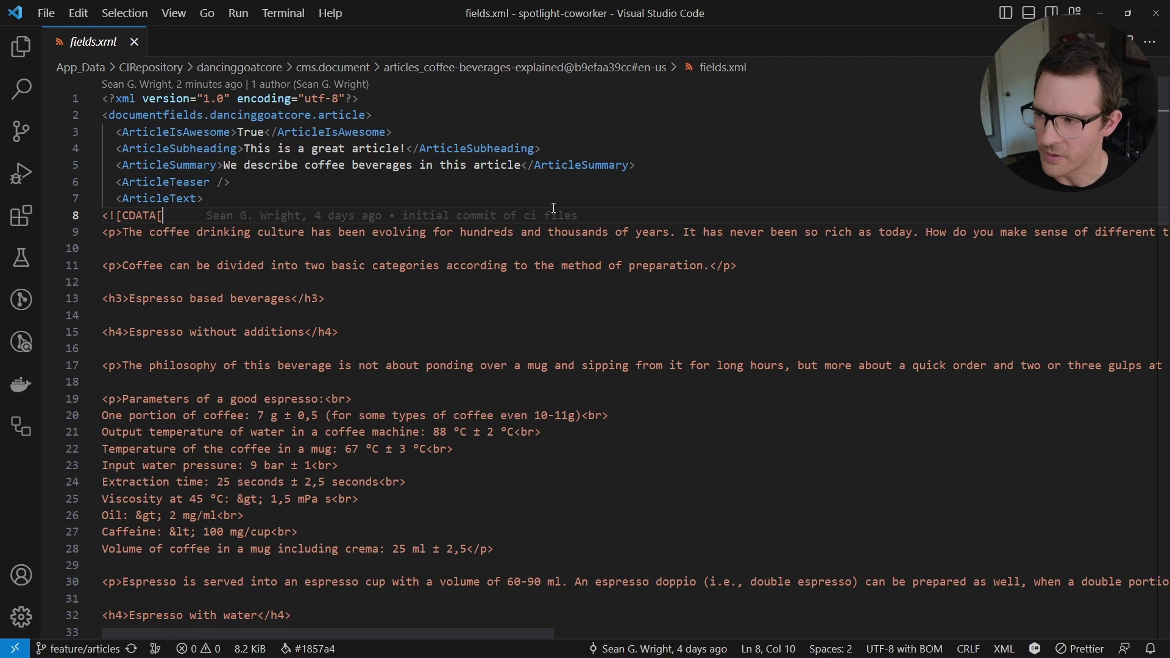
pyautogui.click(134, 41)
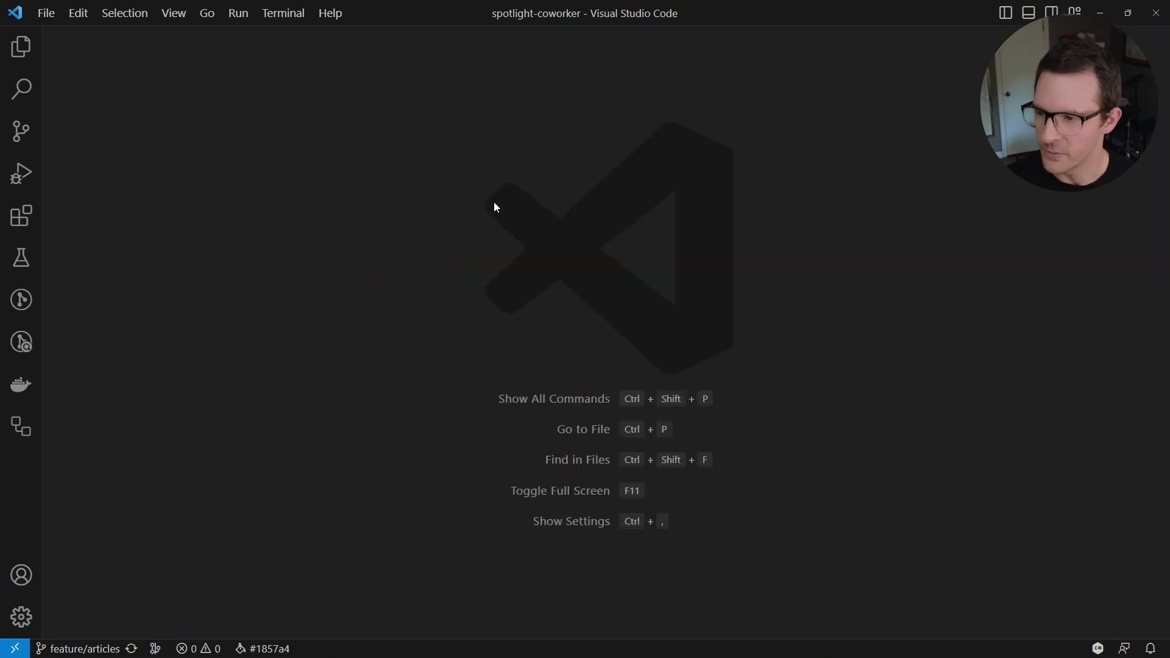
pyautogui.hotkey('ctrl', '`')
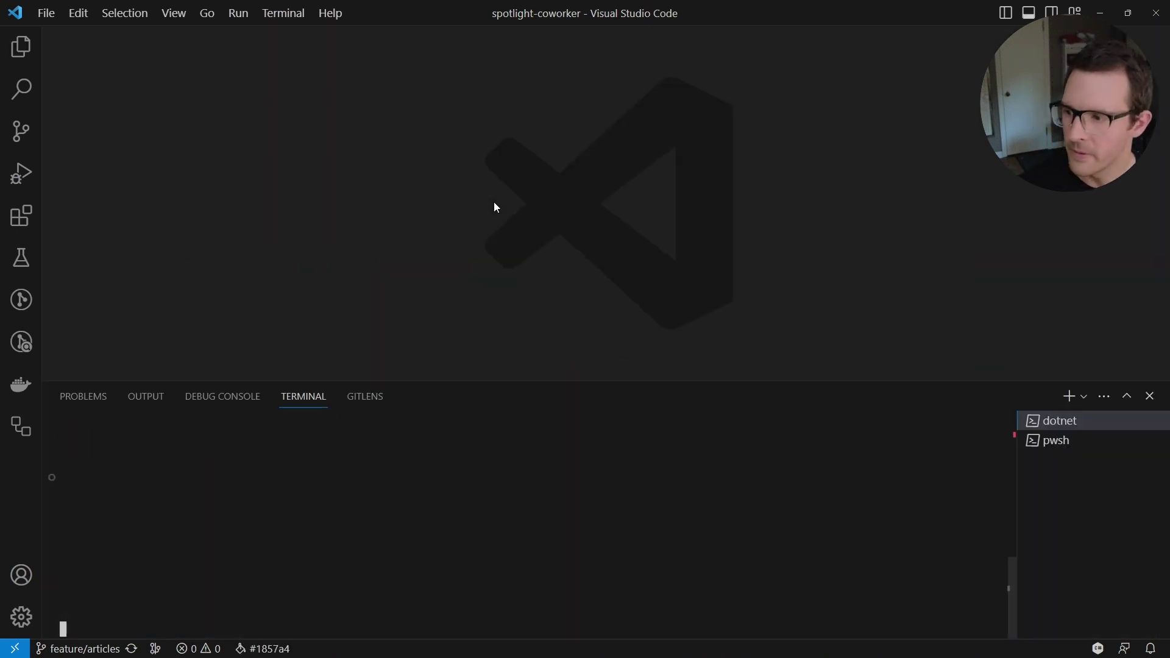
pyautogui.hotkey('ctrl', 'c')
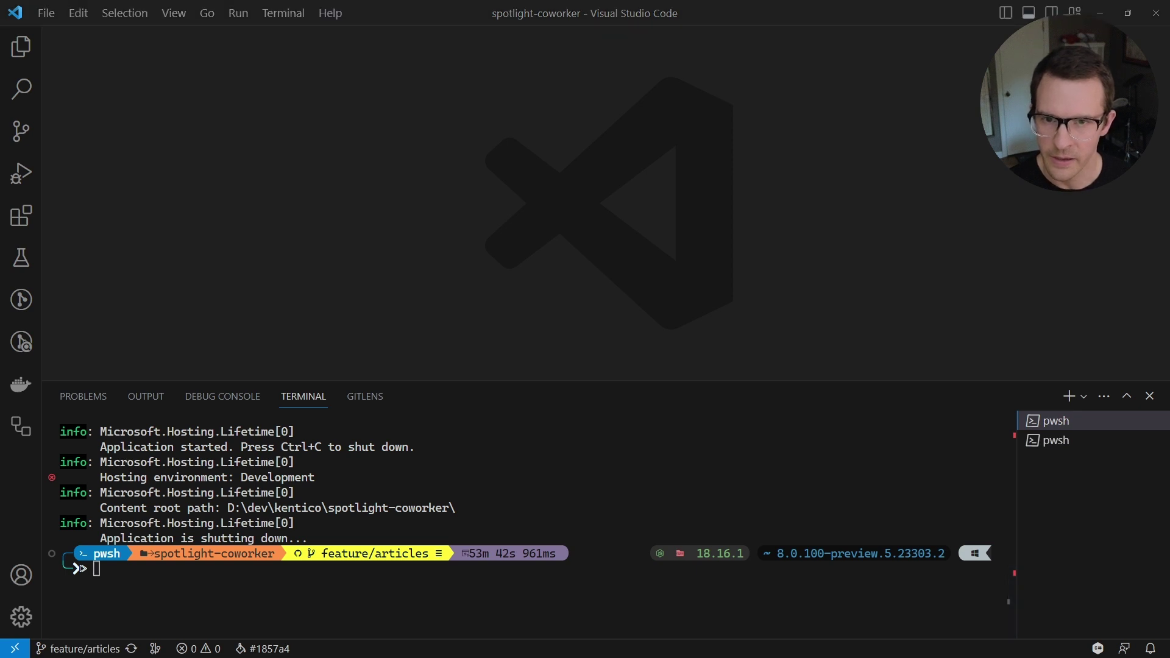
# Recall the dotnet run --kxp-ci-restore --no-build command at the terminal prompt.
pyautogui.click(478, 579)
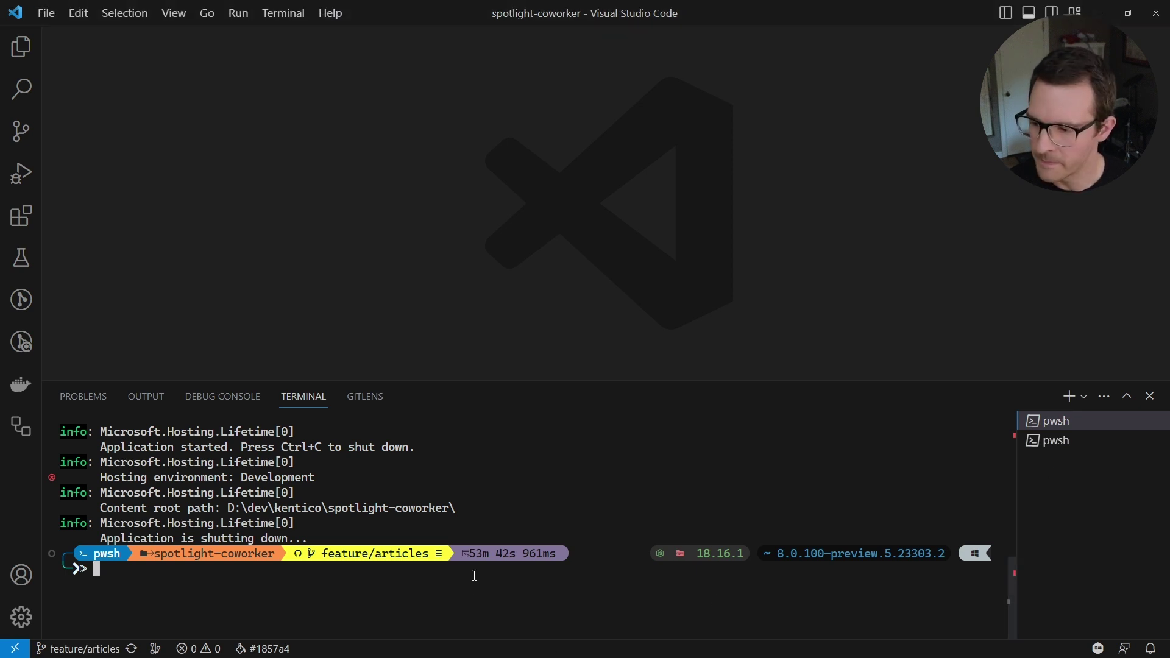
pyautogui.press('Up')
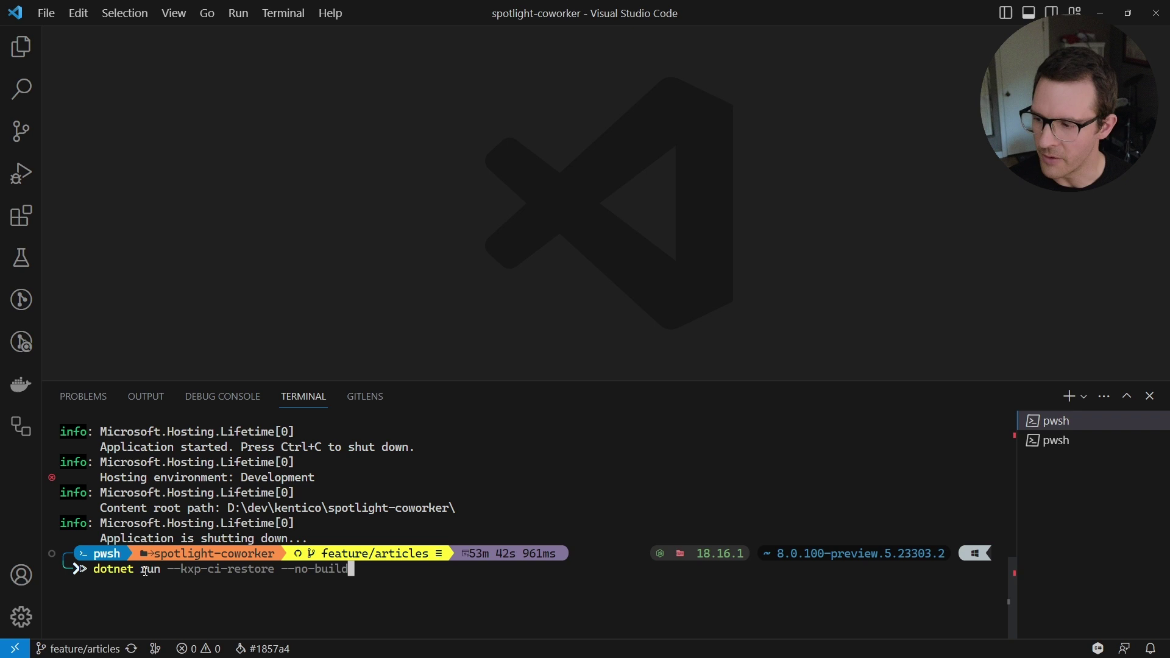
pyautogui.moveTo(167, 570); pyautogui.dragTo(274, 573)
pyautogui.click(276, 573)
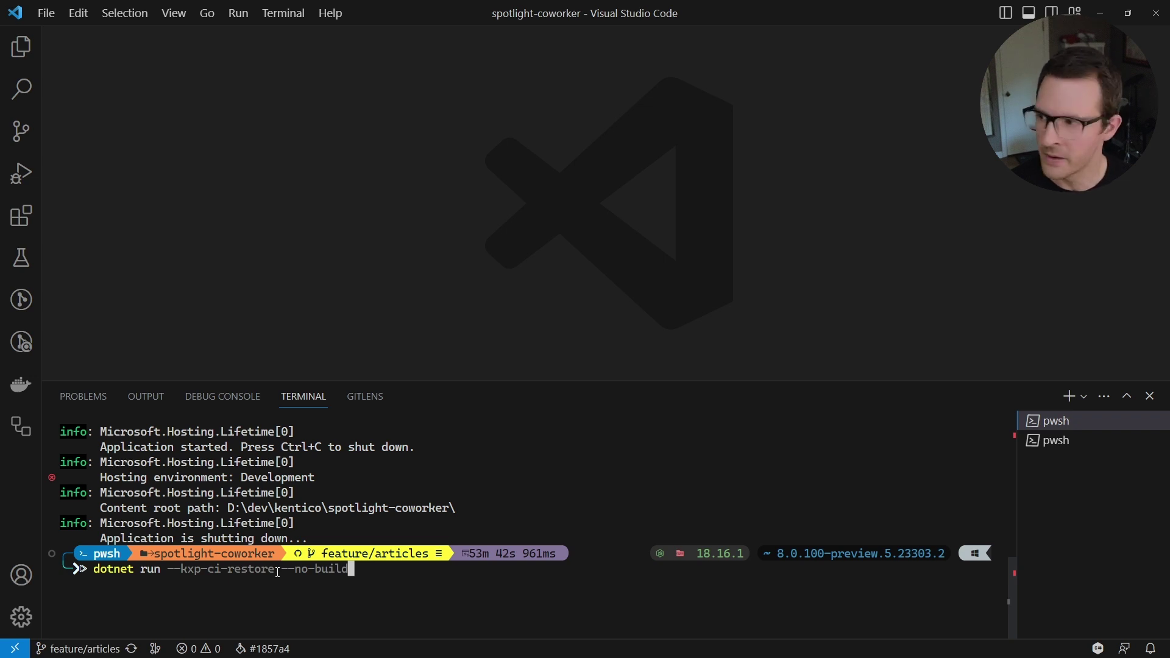
# Collapse the file tree and expand App_Data > CIRepository.
pyautogui.click(22, 47)
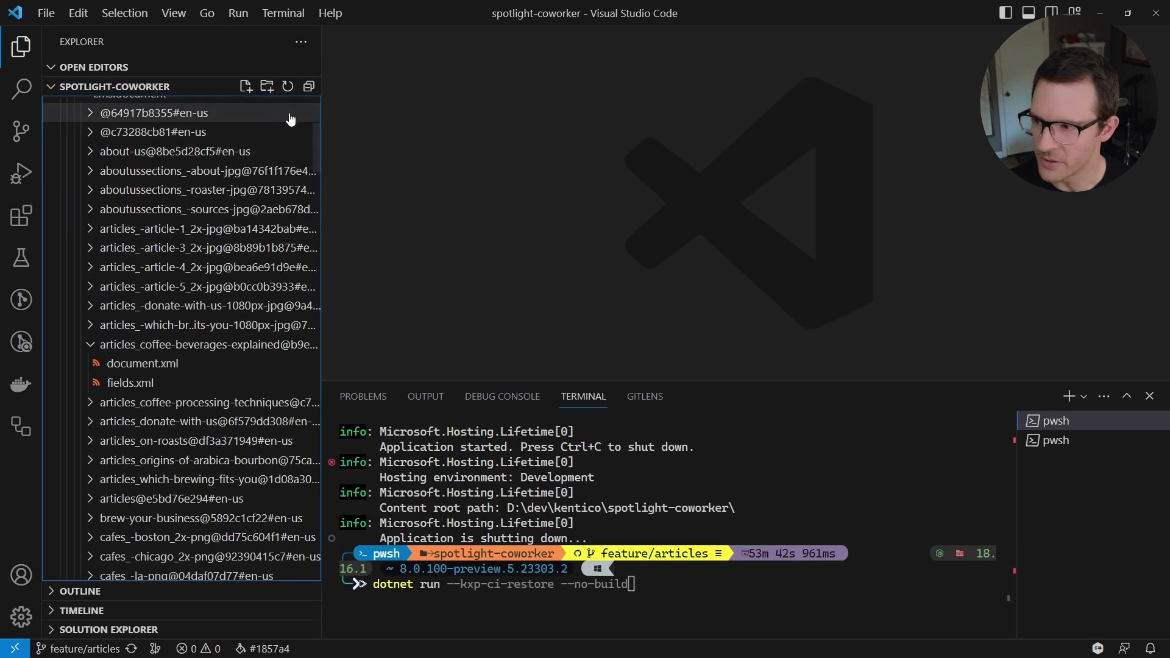
pyautogui.click(309, 86)
pyautogui.scroll(3, 157, 204)
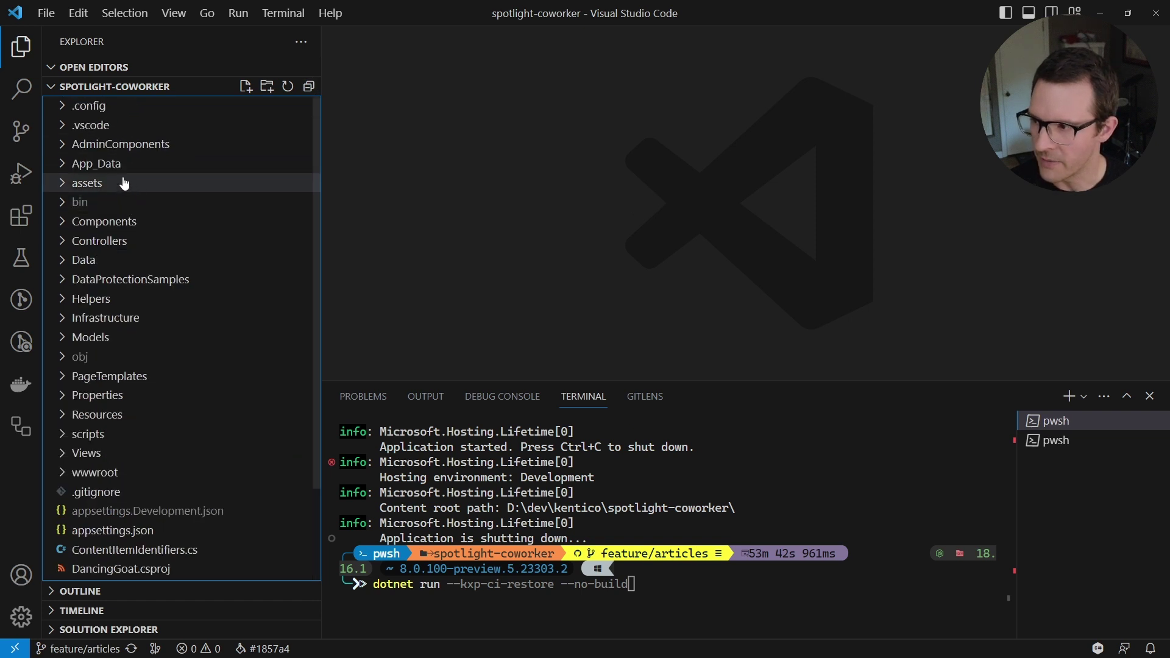
pyautogui.click(125, 163)
pyautogui.click(130, 223)
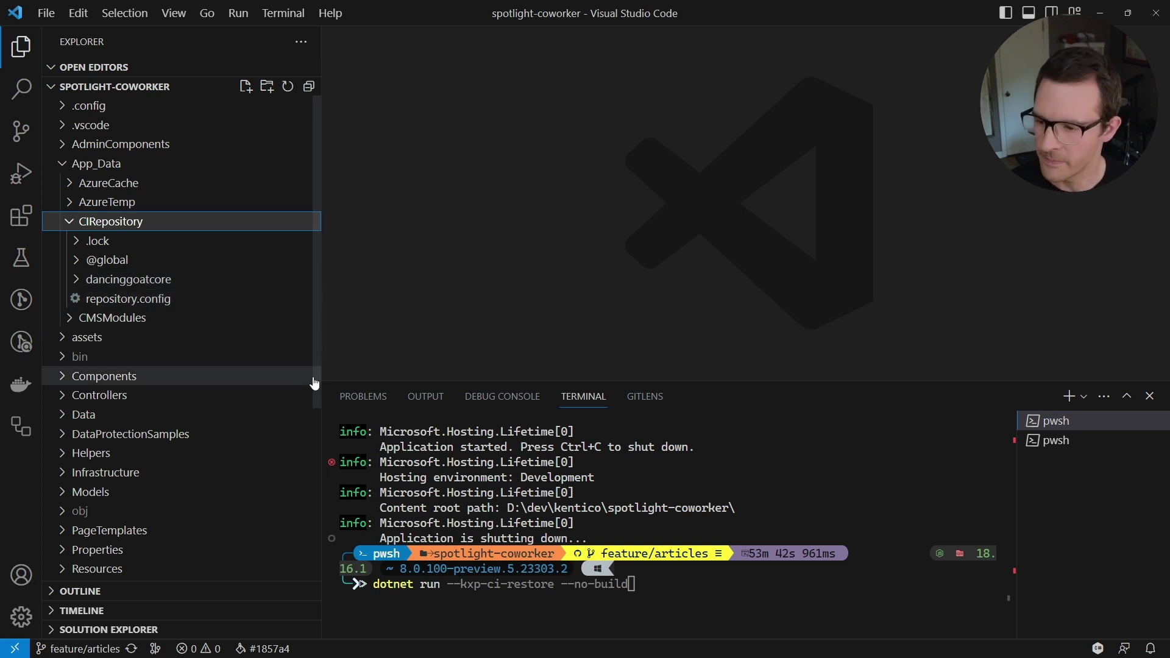
pyautogui.click(691, 598)
# Run the CI restore, then restart the site with dotnet run -lp DancingGoatCoworker.
pyautogui.press('Return')
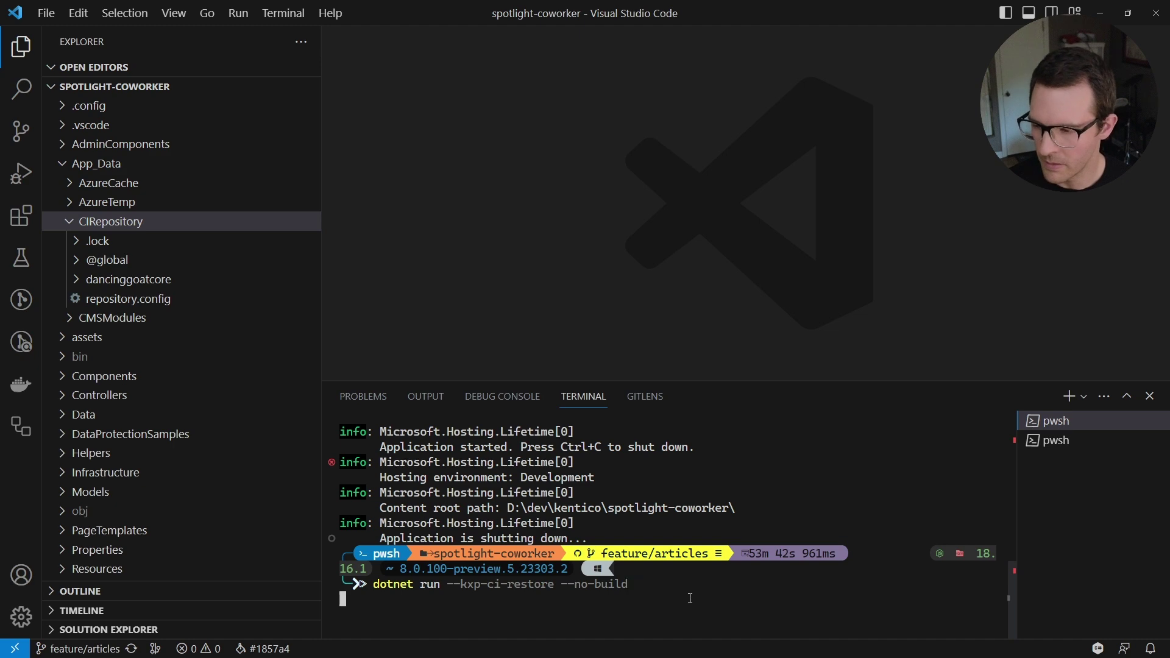
pyautogui.moveTo(321, 382); pyautogui.dragTo(243, 257)
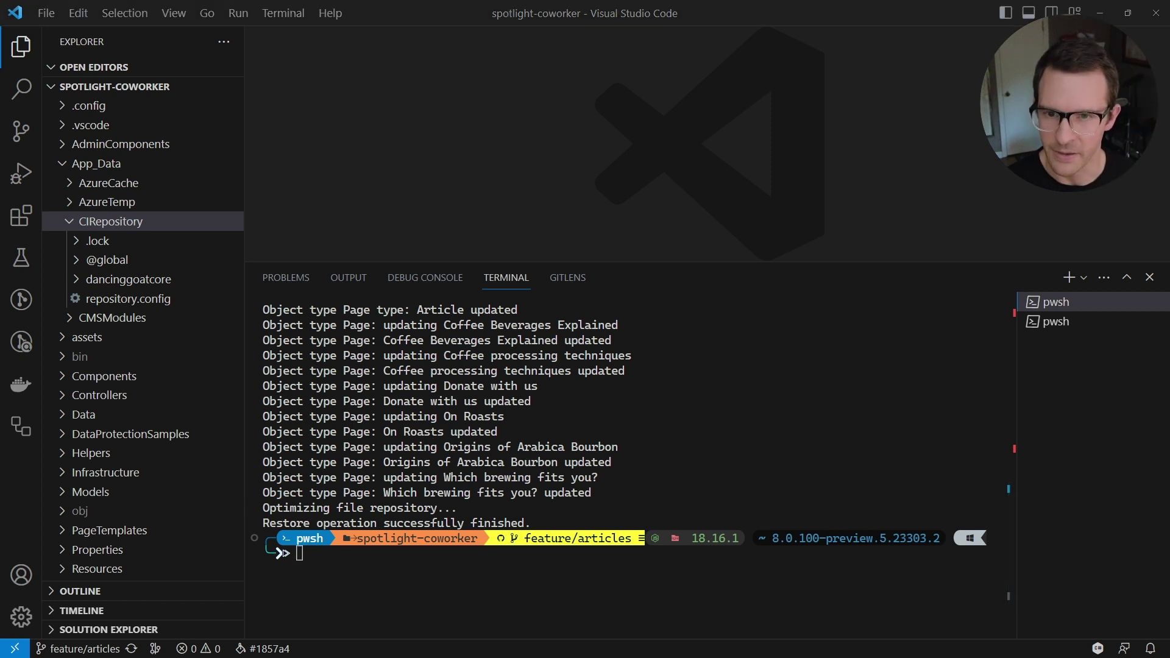
pyautogui.click(576, 569)
pyautogui.hotkey('ctrl', 'v')
pyautogui.press('Return')
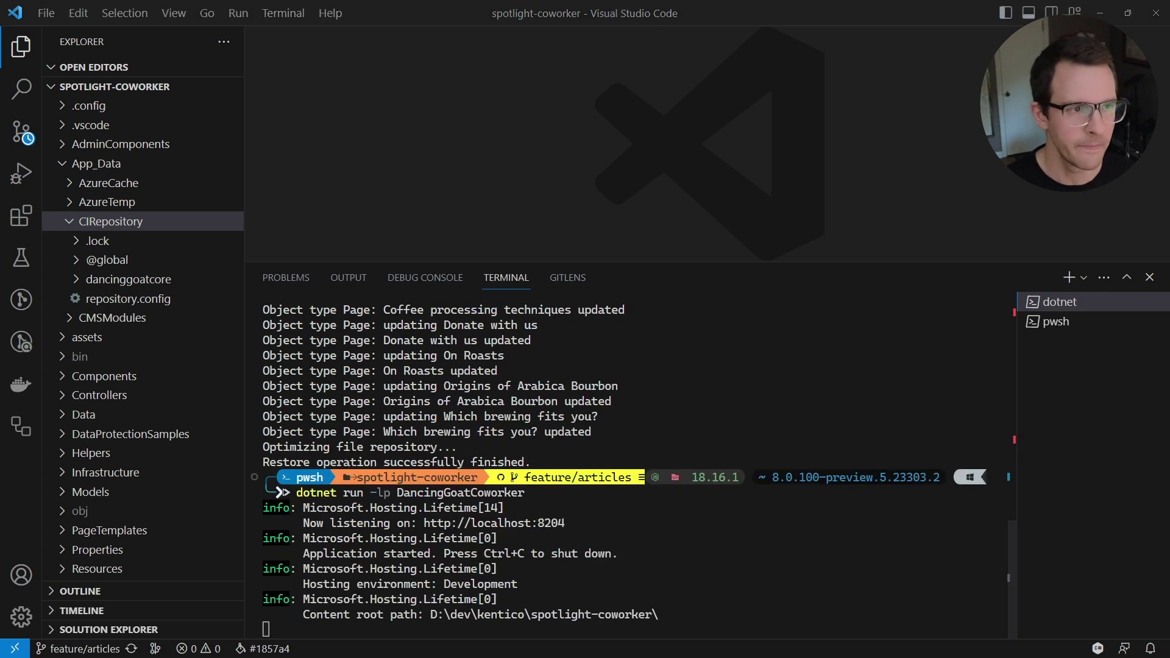
# Confirm the Article content type's fields now include ArticleSubheading.
pyautogui.hotkey('alt', 'Tab')
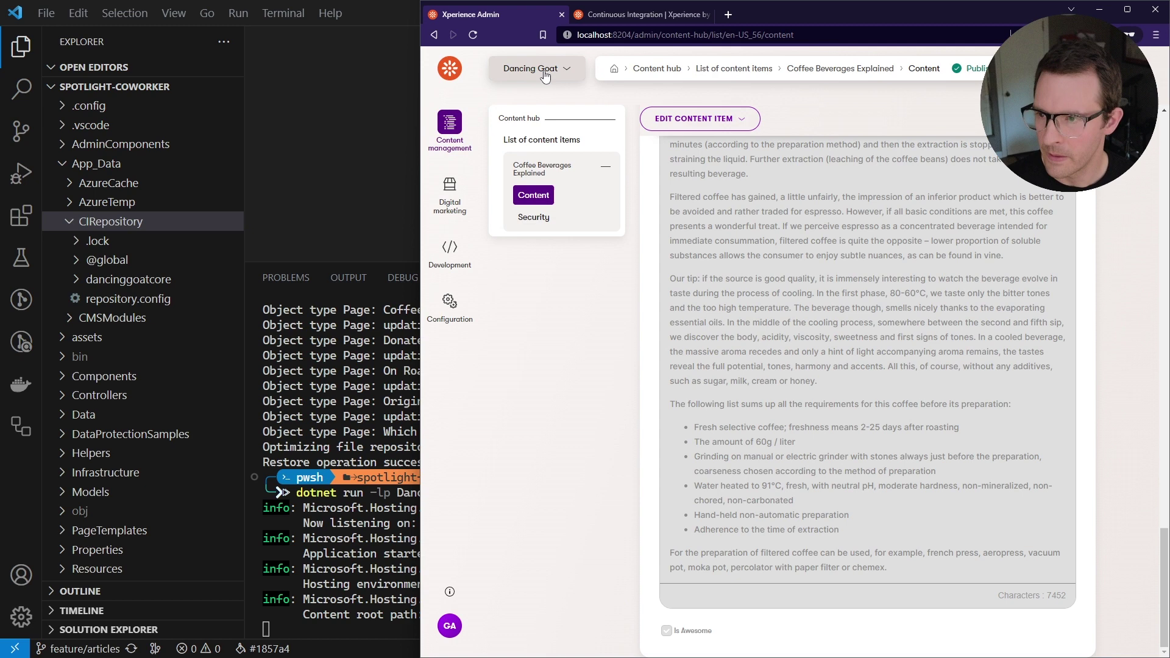
pyautogui.click(447, 126)
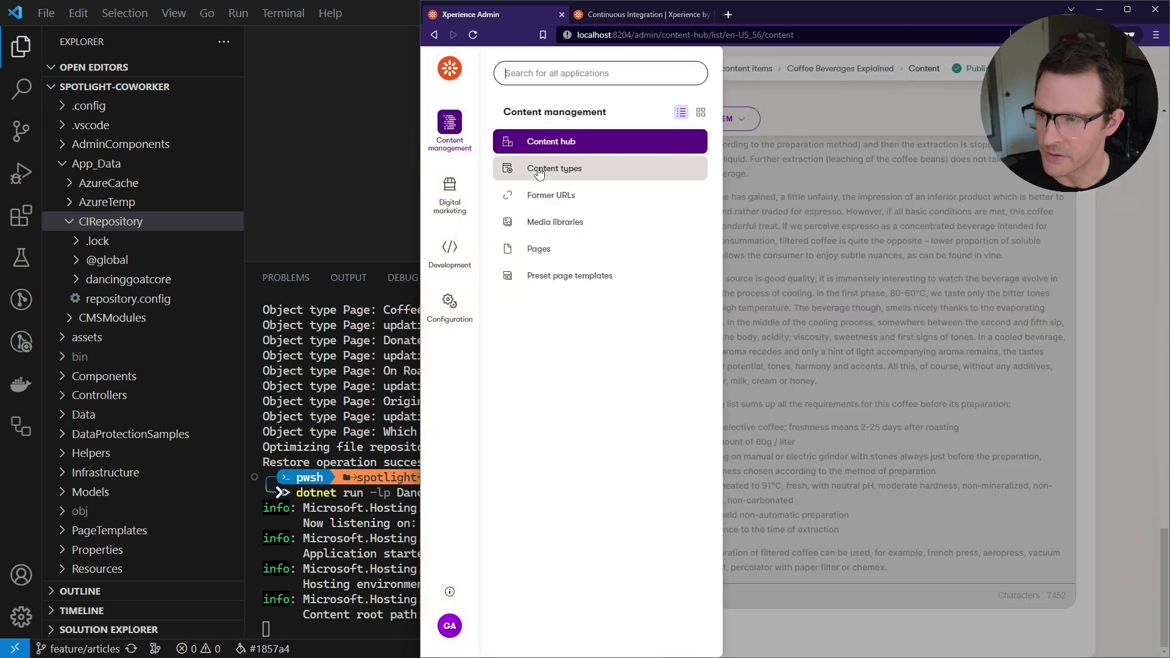
pyautogui.click(509, 163)
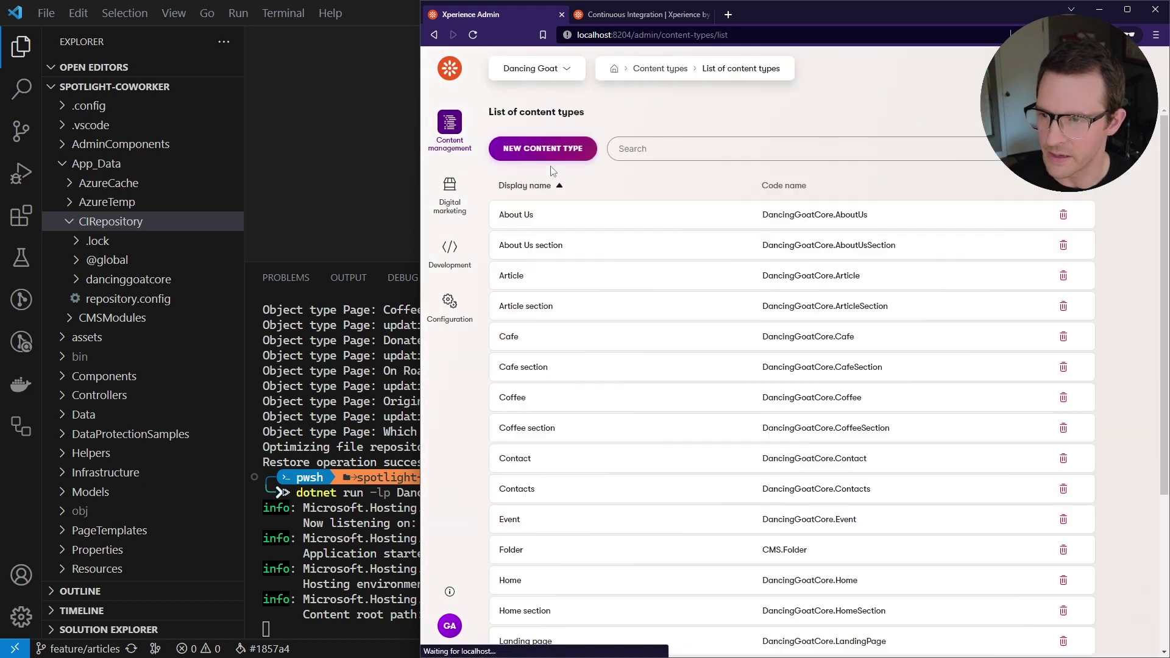
pyautogui.click(590, 277)
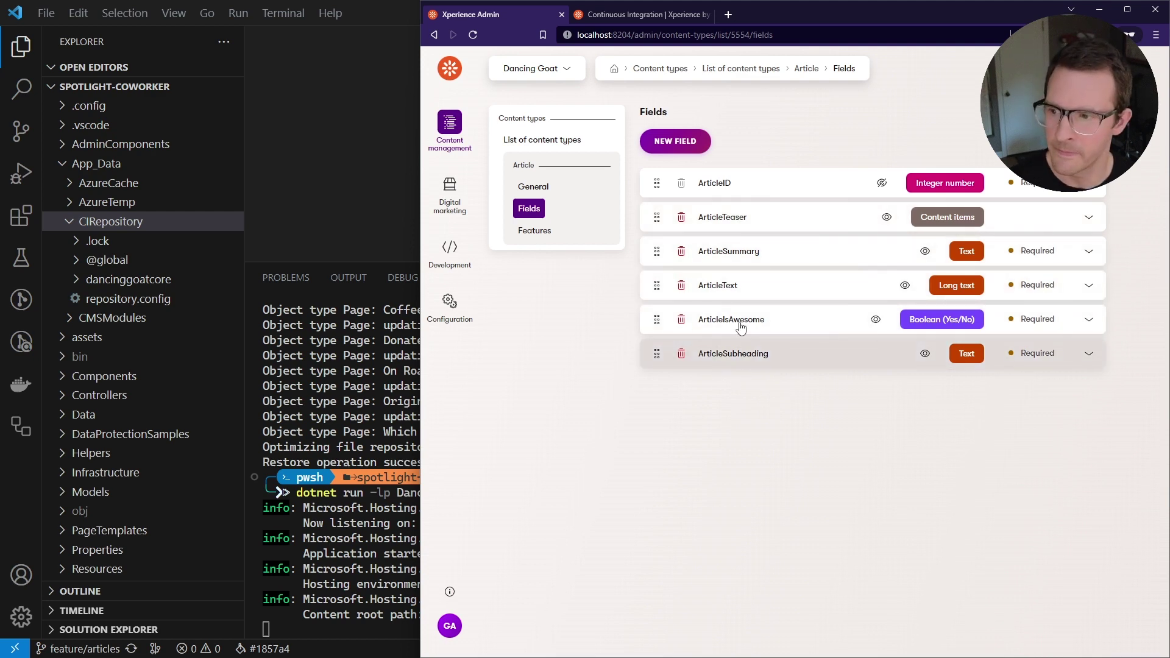
# Check that Coffee Beverages Explained shows the Subheading 'This is a great article!'.
pyautogui.click(448, 124)
pyautogui.click(544, 143)
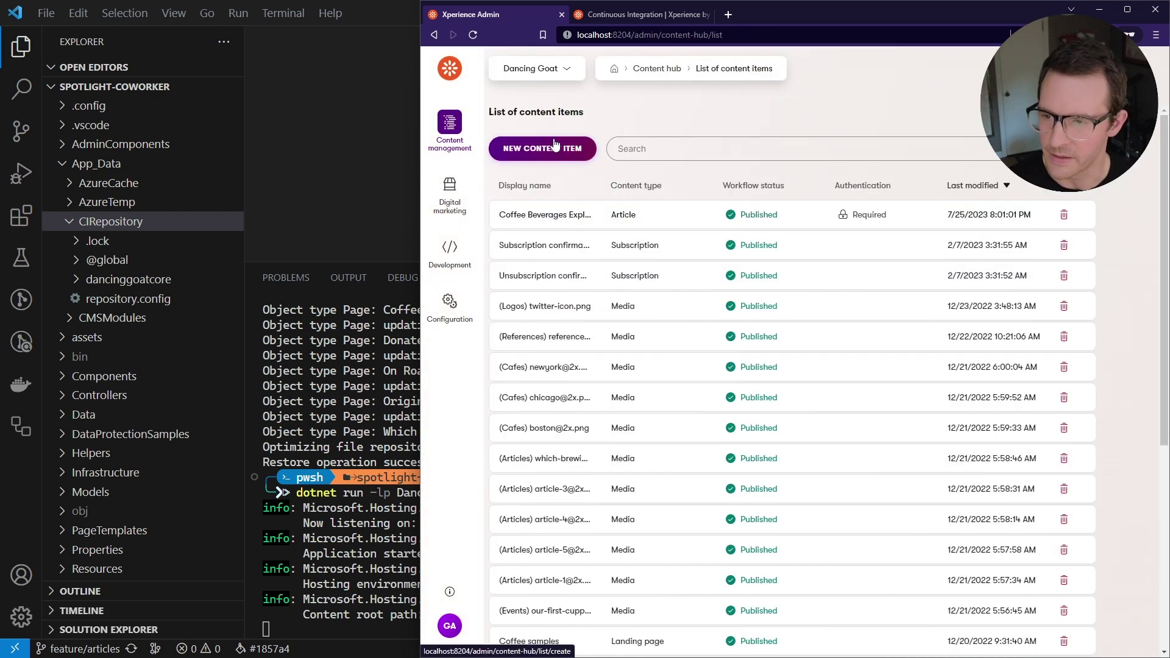
pyautogui.click(583, 221)
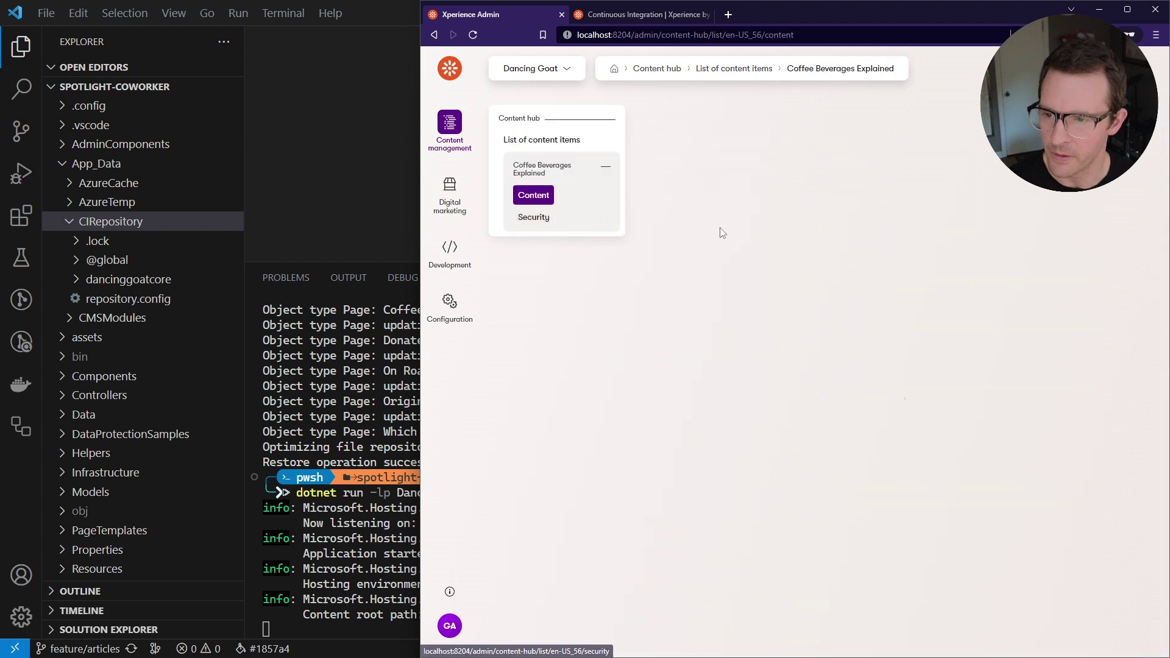
pyautogui.scroll(-10, 721, 230)
pyautogui.scroll(-10, 733, 633)
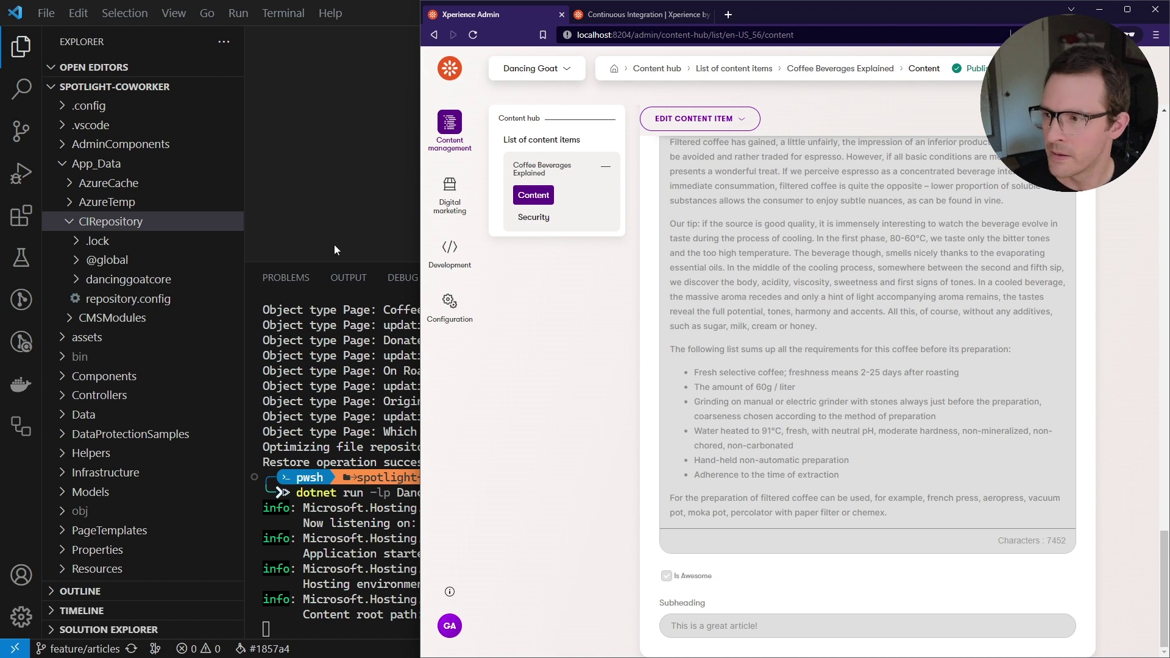
pyautogui.click(335, 208)
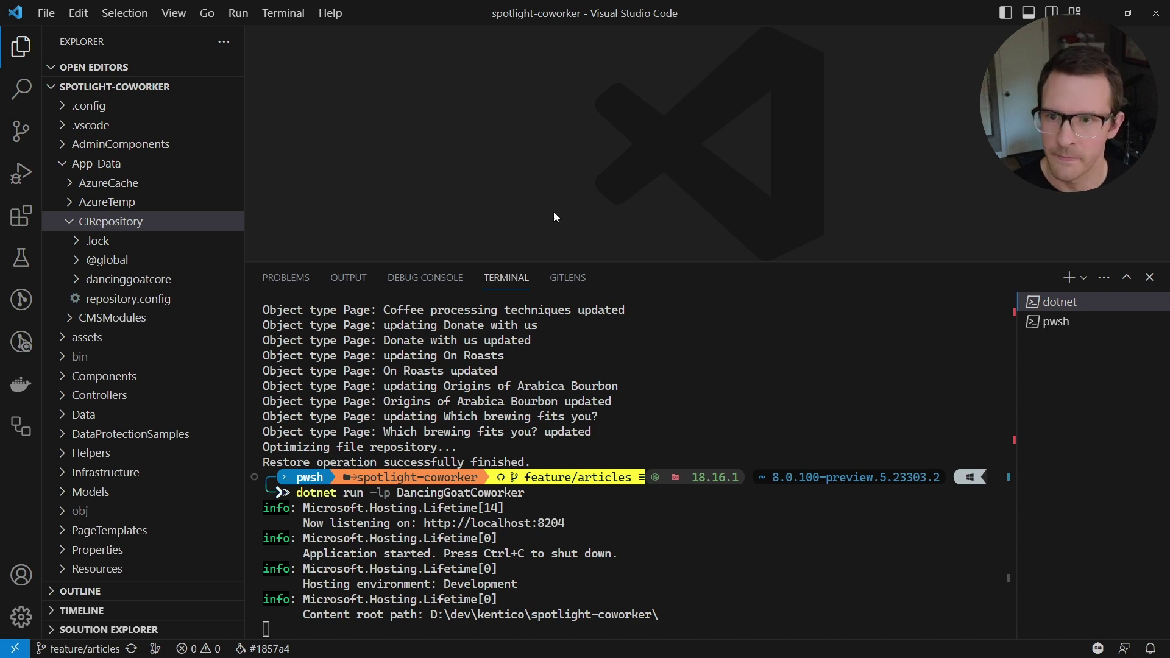
# Show the Continuous Integration docs page maximized, scrolled to the getting-started steps.
pyautogui.click(1111, 16)
pyautogui.click(676, 15)
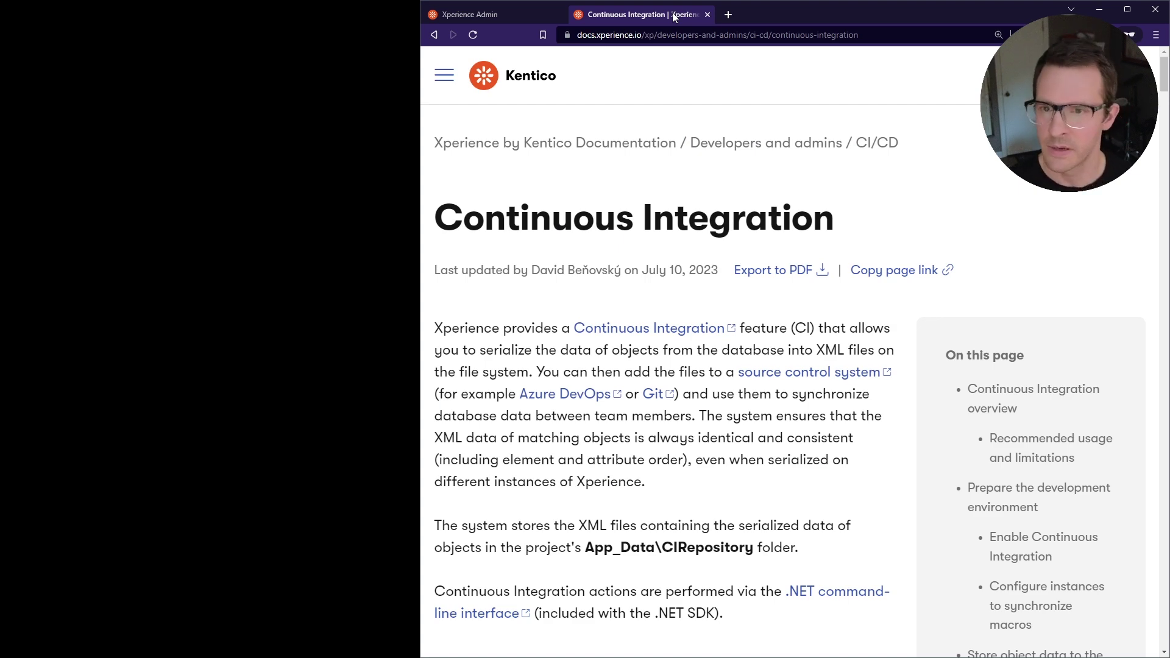
pyautogui.click(1127, 13)
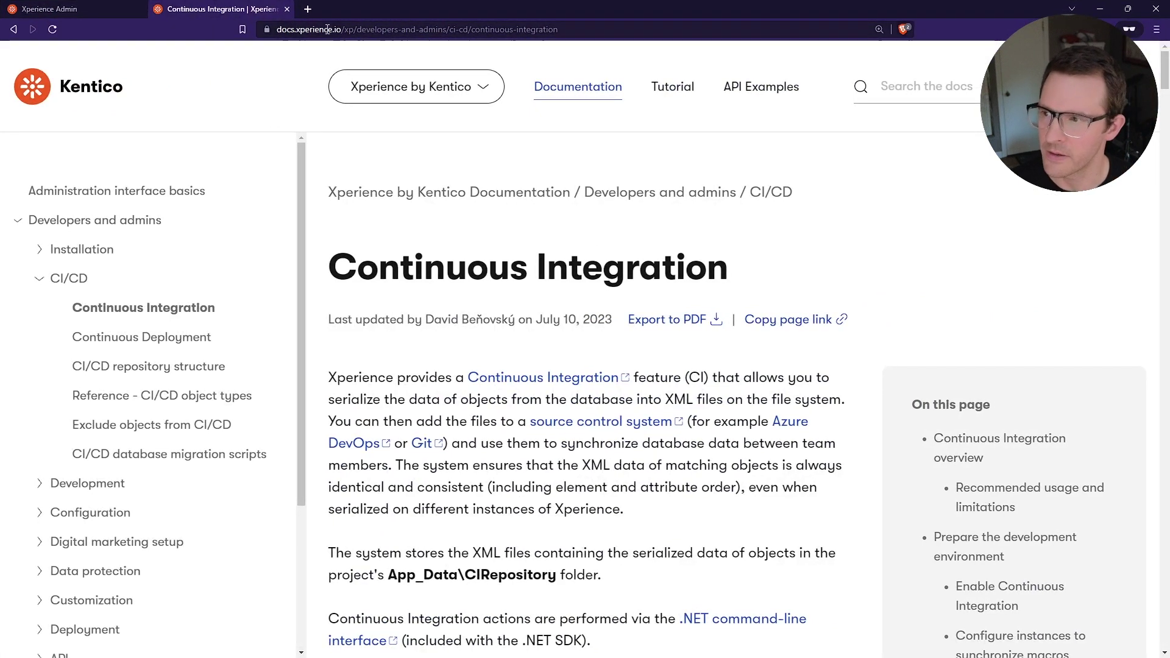
pyautogui.doubleClick(349, 30)
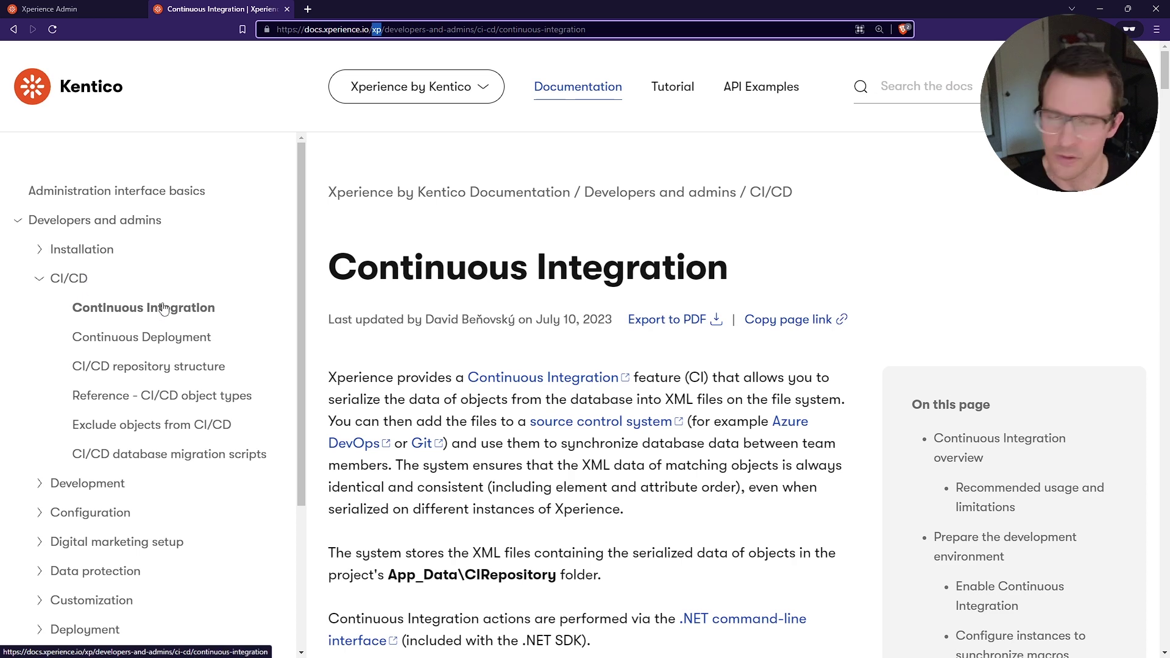
pyautogui.scroll(-10, 840, 293)
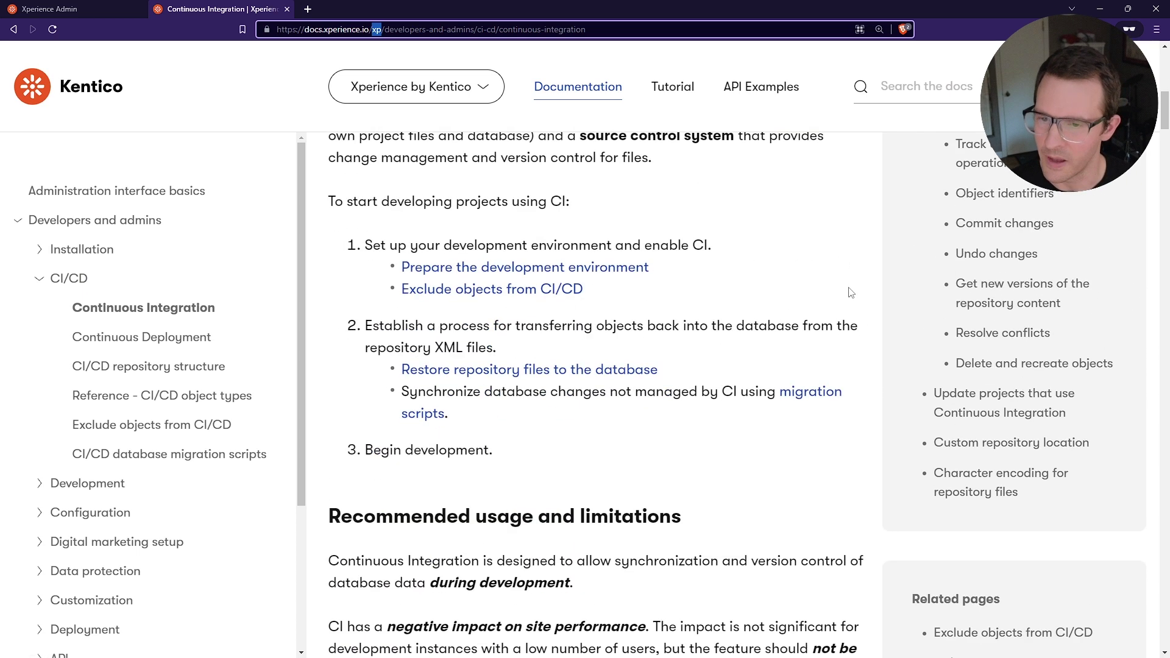